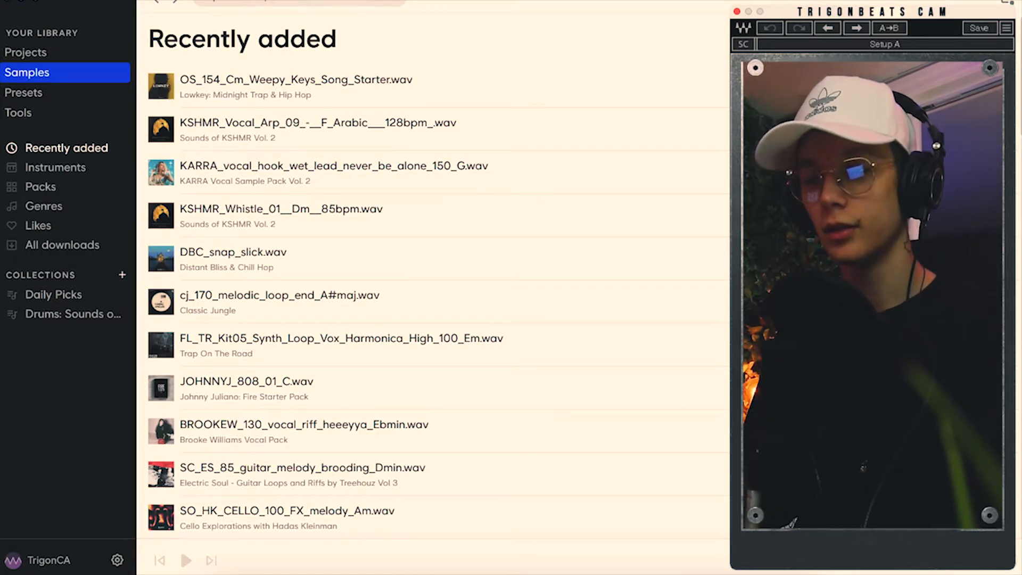
- Search the Splice samples for "meldoy" and place SOULKILLERS_128_synth_loop_killer_meldoy_divine_Gmin.wav at bar 1 of the Ableton Live arrangement
type("meldoy")
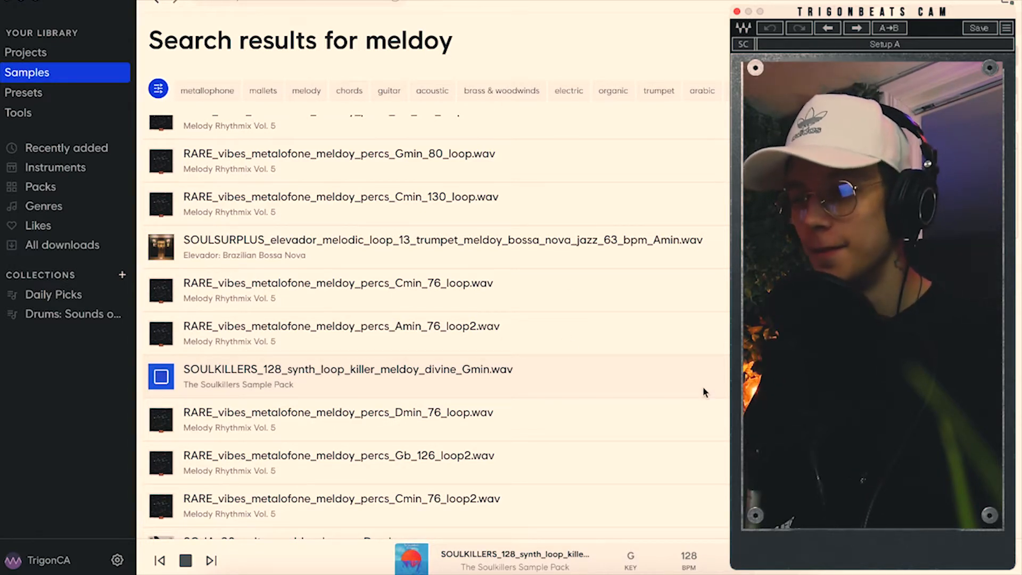
left_click_drag(703, 387, 484, 326)
key("space")
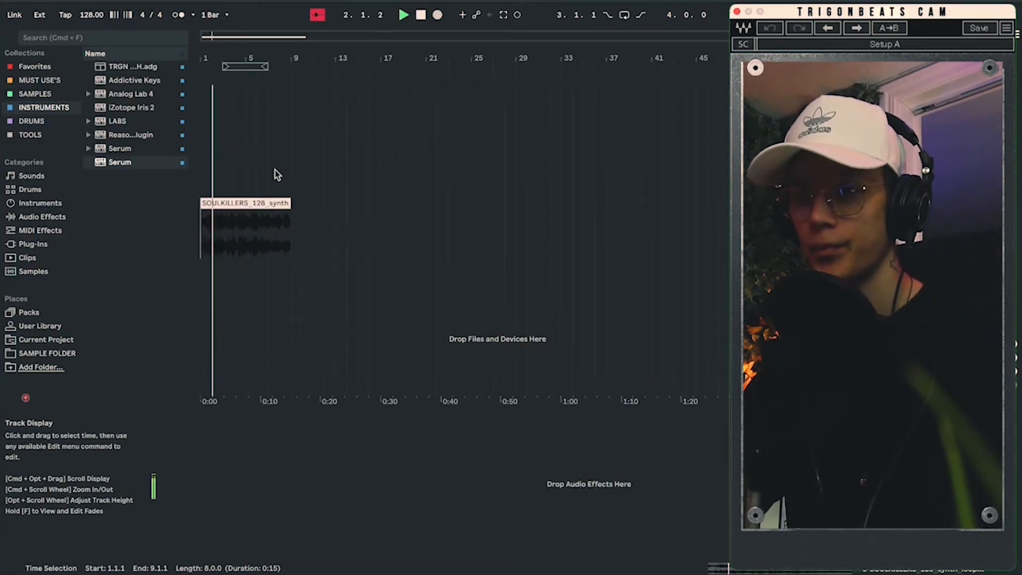
- Set the loop range to bars 1 through 9 around the synth clip and turn looping on
left_click_drag(225, 67, 194, 71)
left_click_drag(266, 67, 291, 67)
left_click(625, 15)
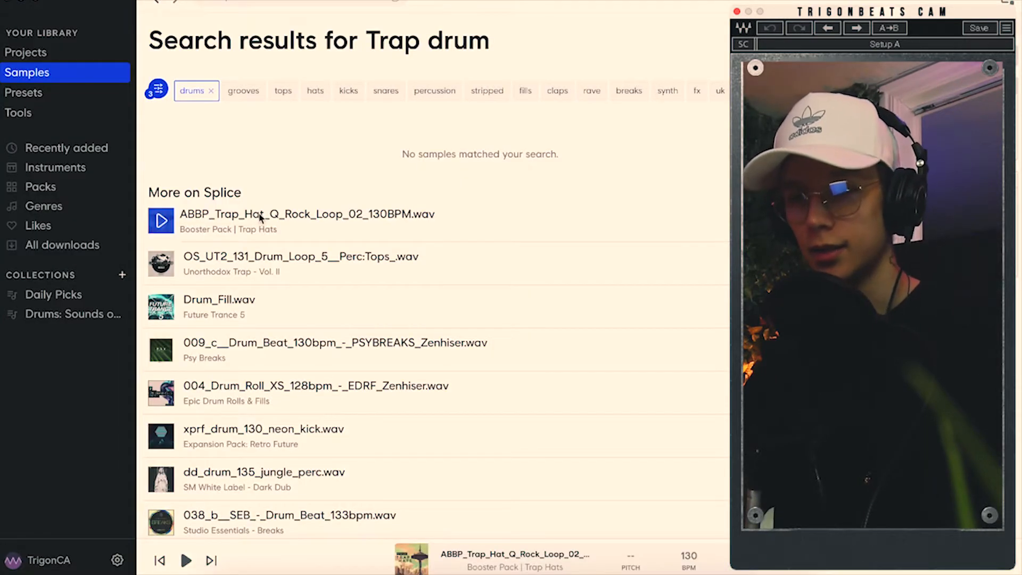
- Add ABBP_Trap_Hat_Q_Rock_Loop_02_130BPM.wav from the Splice "Trap drum" results to a track below the synth loop
left_click_drag(261, 218, 476, 207)
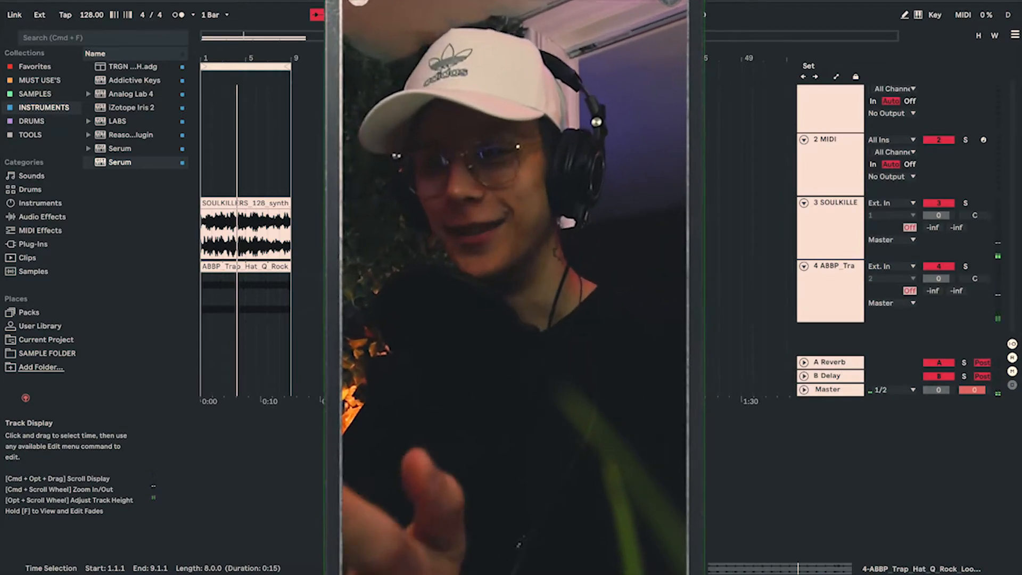
key("ctrl+Right")
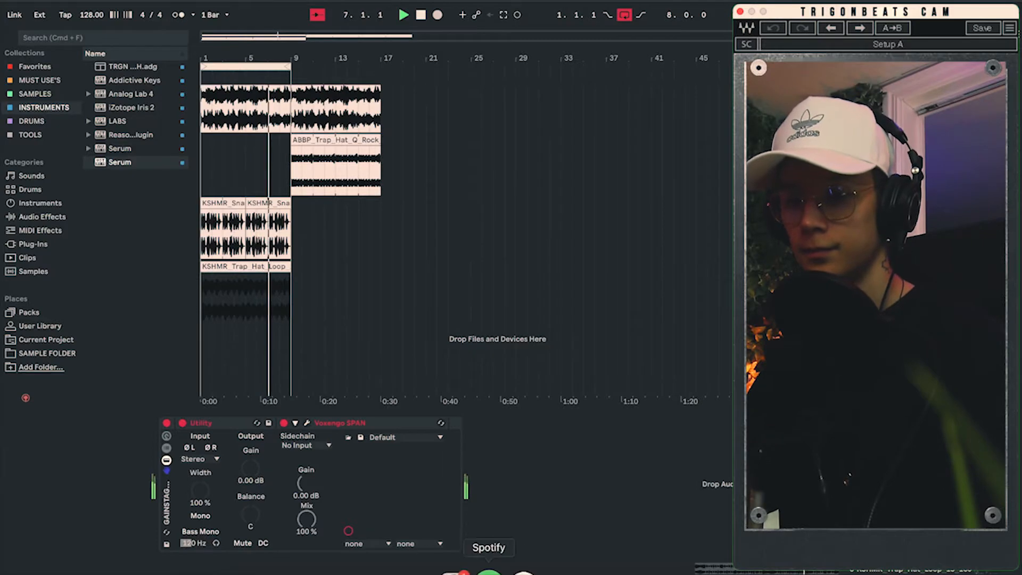
- Bring KSHMR_Hip_Hop_Drum_Loop_16_124 from Splice's Sounds of KSHMR Vol. 3 pack in at bar 9 and extend its clip
left_click(510, 571)
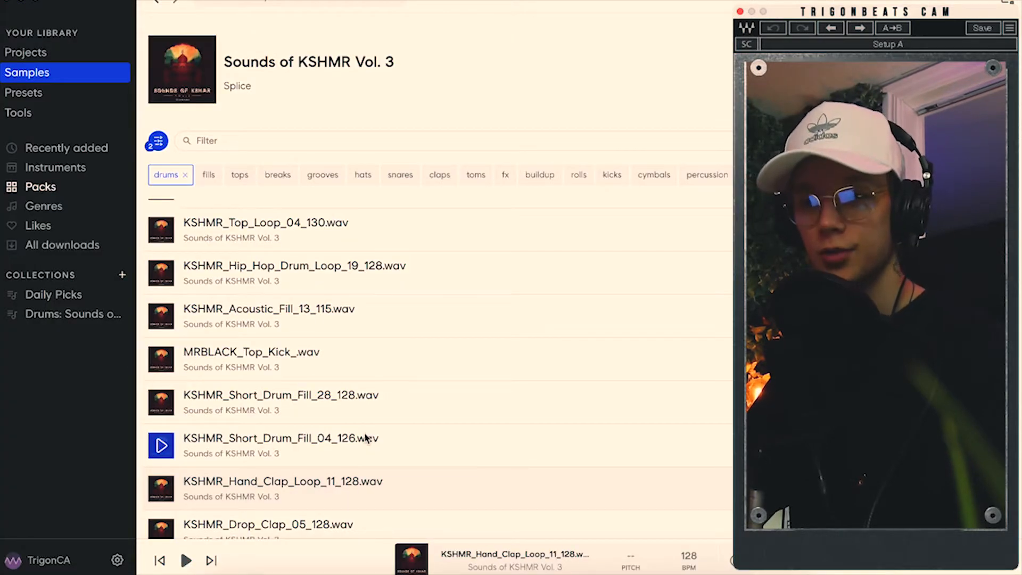
key("Down")
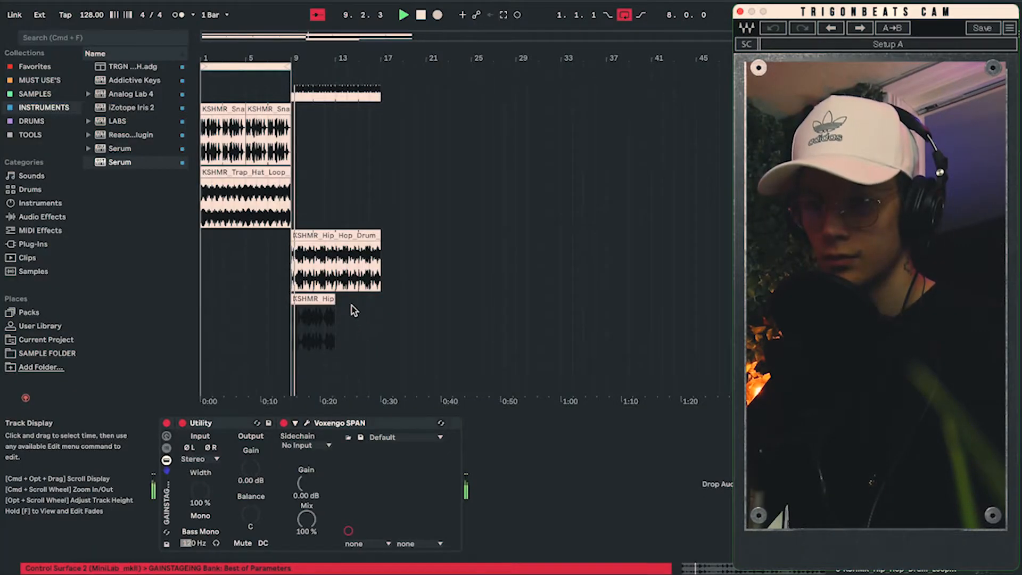
left_click_drag(339, 309, 339, 309)
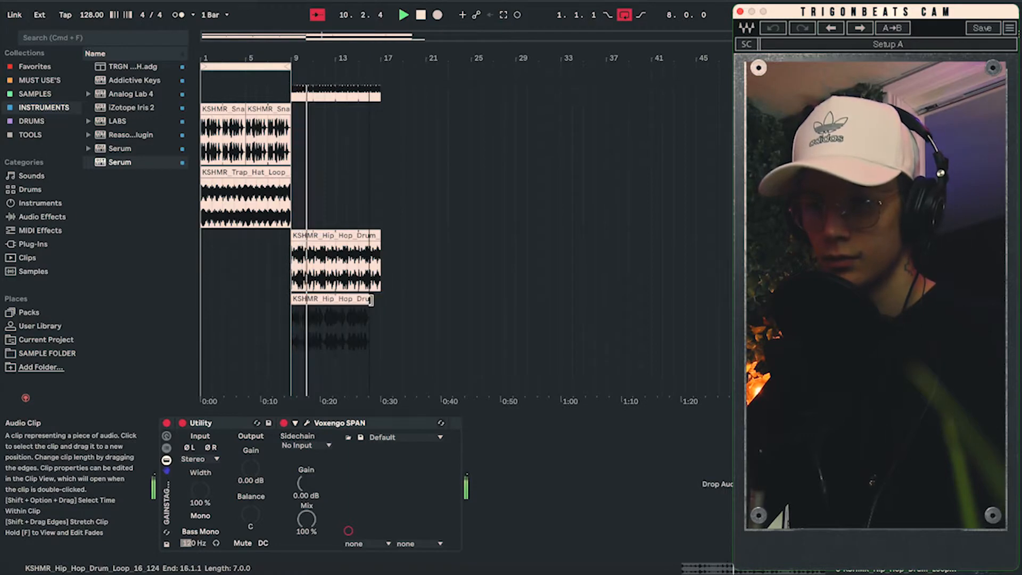
scroll(396, 320, "up", 5)
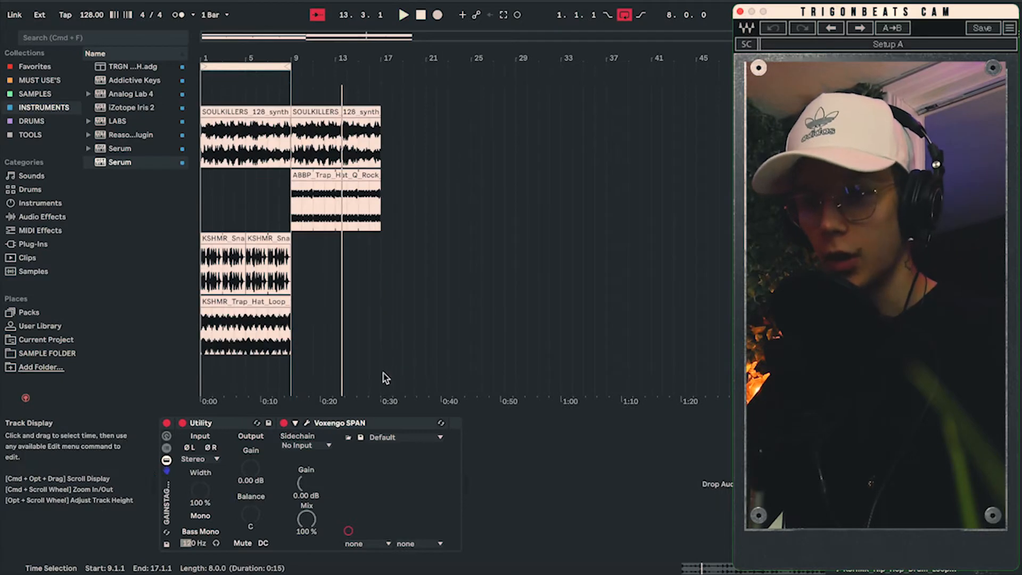
- Place OS_MS_130_F_Nostalgia_Melody.wav from Splice's "Trap Melody" results on a track at bar 9 and audition it with the arrangement
key("super+Tab")
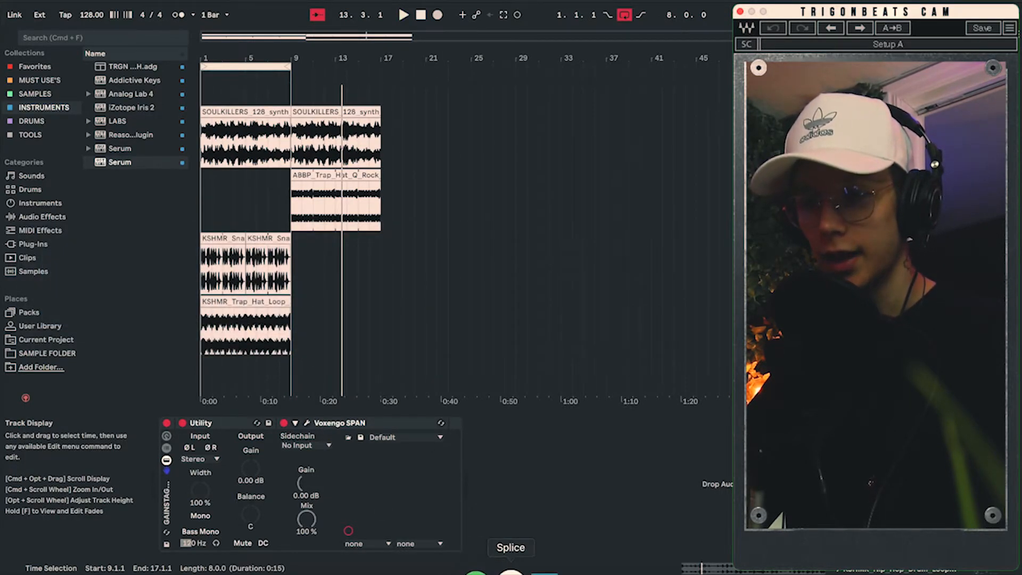
left_click(506, 573)
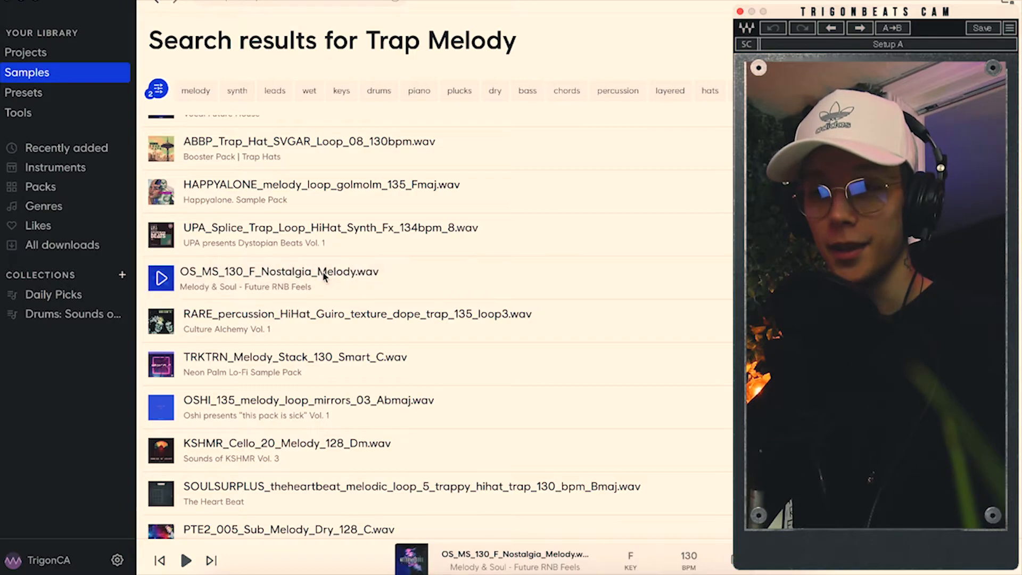
left_click_drag(326, 275, 292, 120)
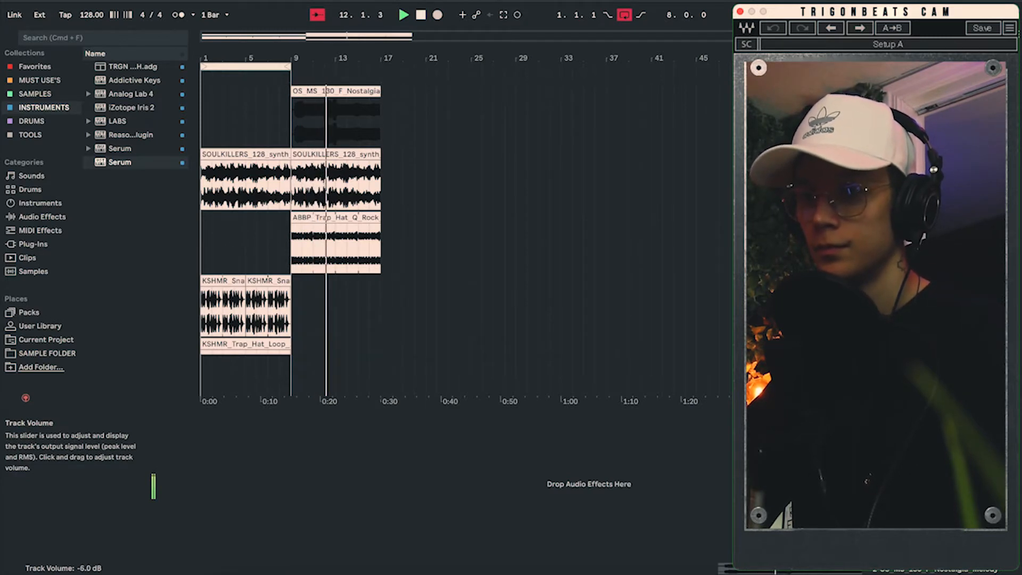
key("space")
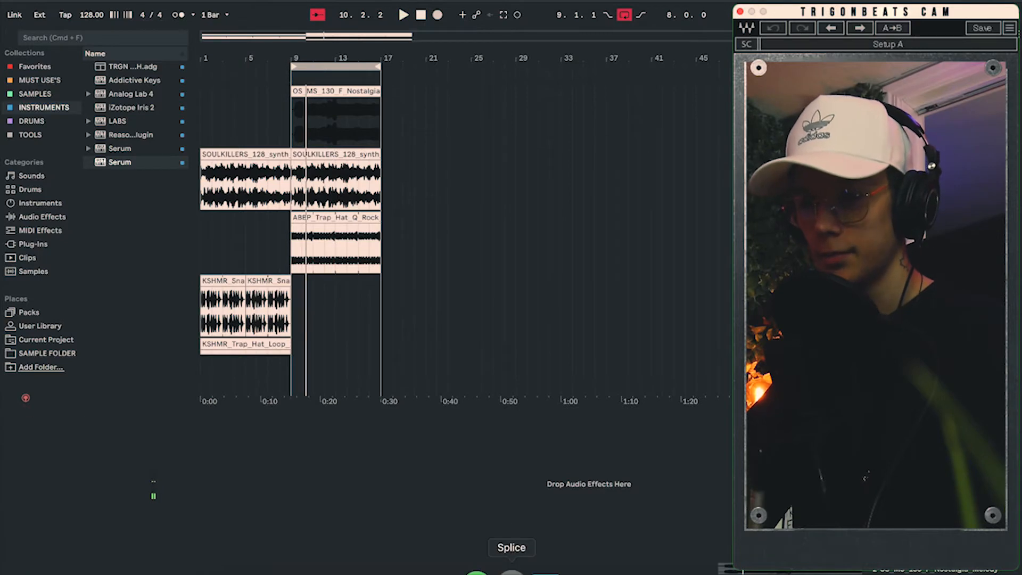
- Switch to Splice, search the samples for "808" and filter the results by bass
left_click(511, 572)
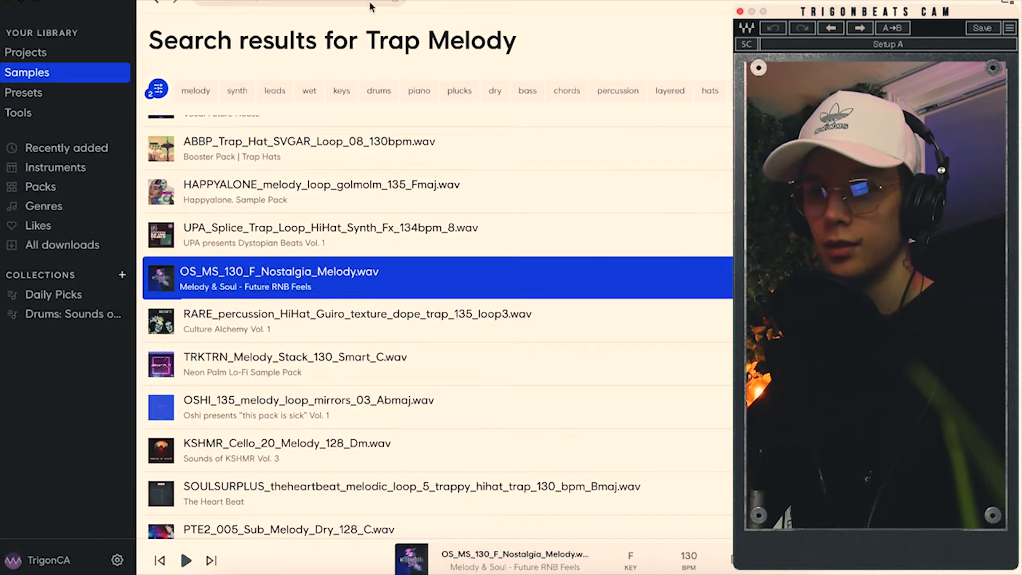
left_click(398, 1)
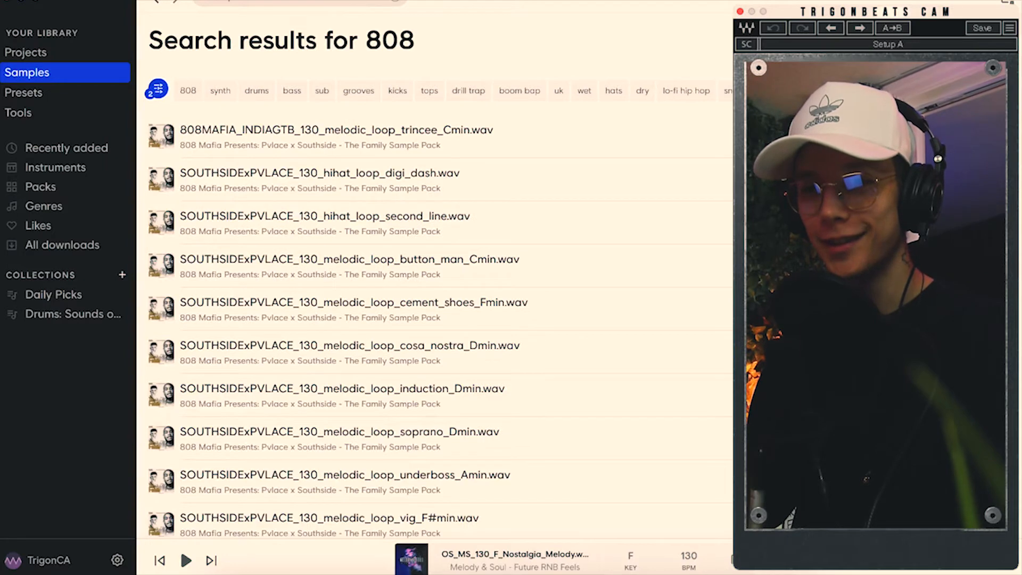
left_click(291, 90)
- Preview and download SO_LF_132_808_como_hombre_Emin.wav, and place it on a track at bar 9 in Ableton Live
left_click(161, 235)
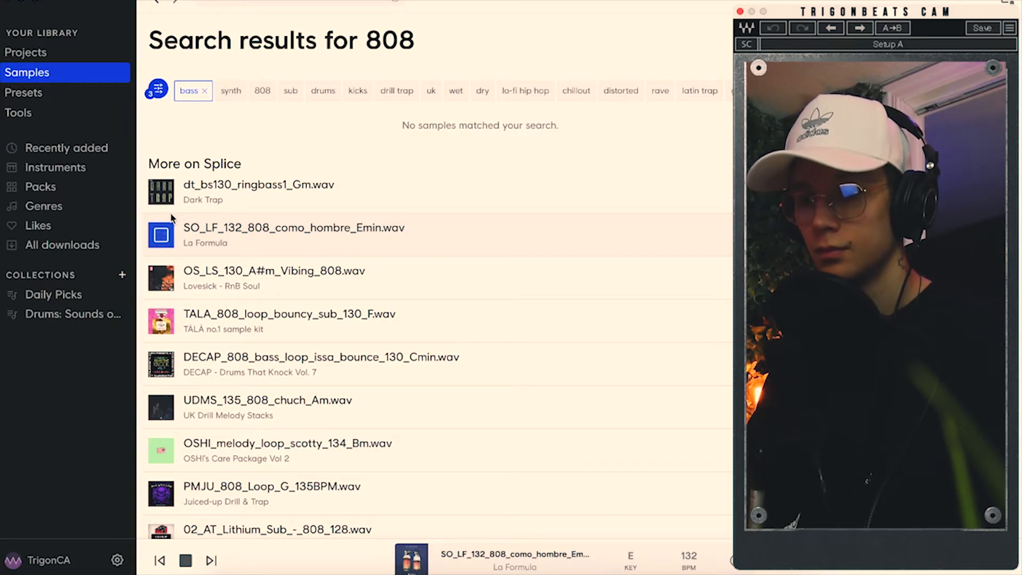
left_click(171, 216)
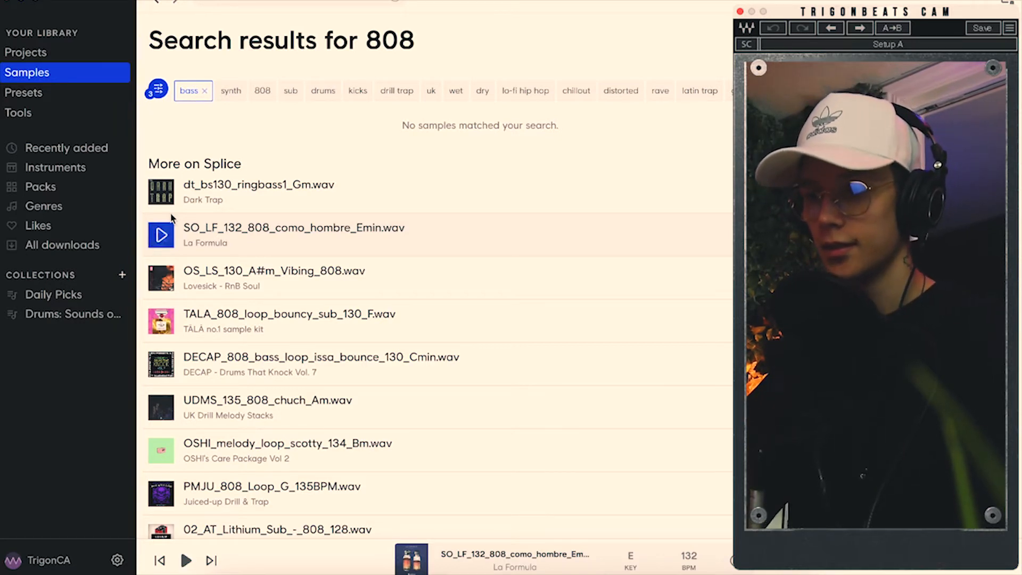
left_click(953, 235)
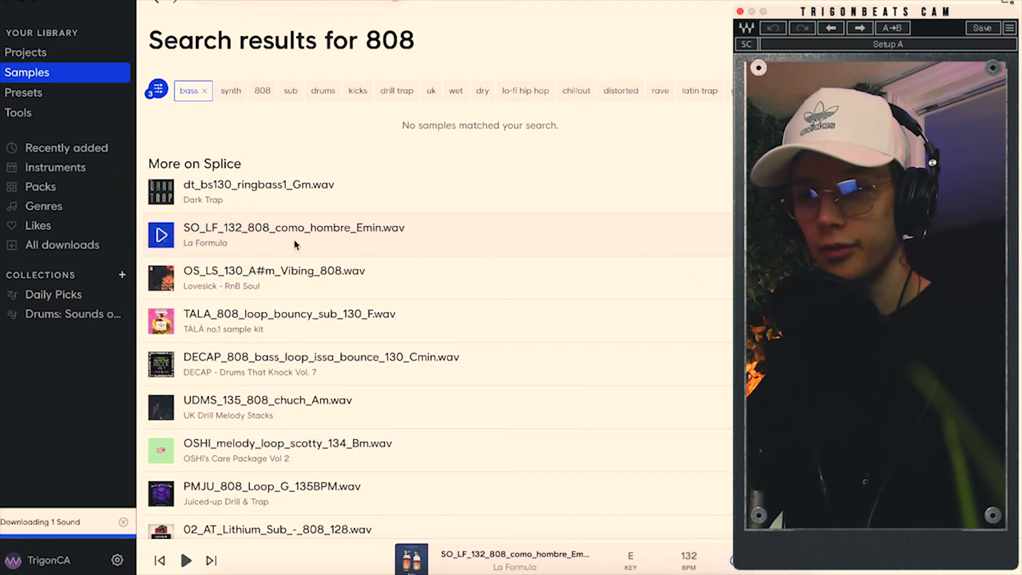
left_click_drag(219, 230, 303, 222)
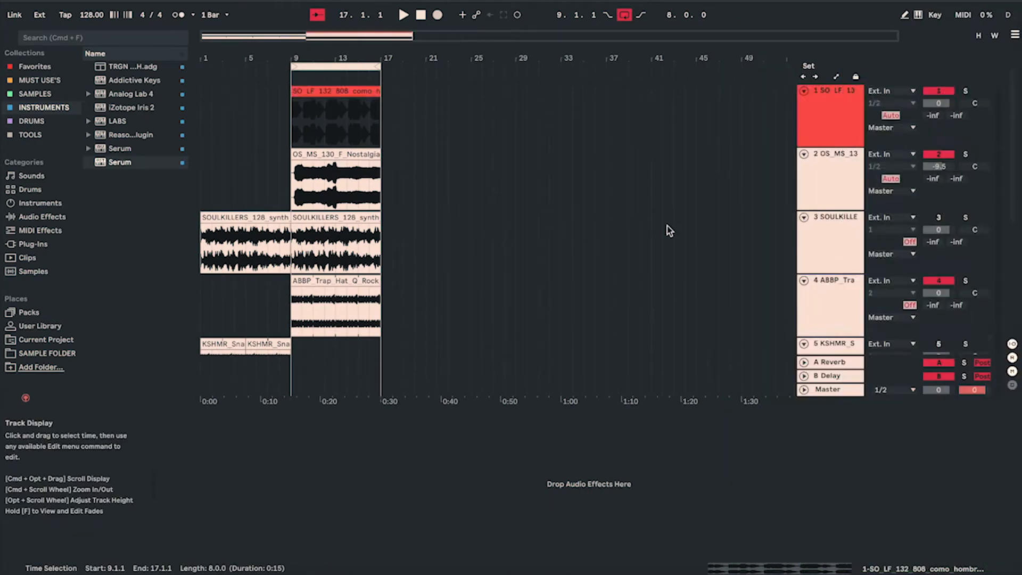
- Colour the trap hat track and the KSHMR drum tracks cyan
scroll(668, 225, "down", 5)
right_click(815, 159)
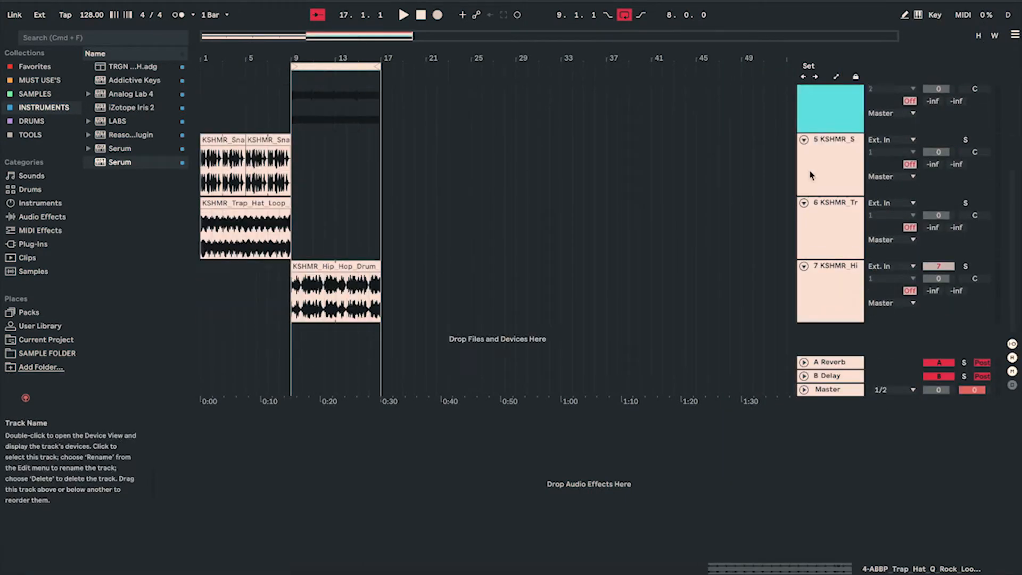
right_click(824, 290)
left_click(834, 472)
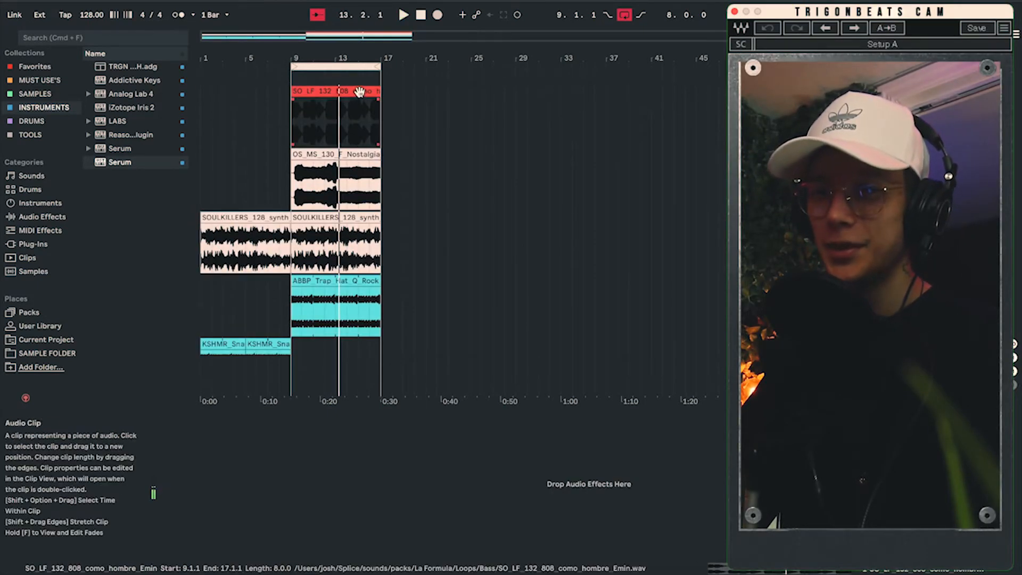
- Play back the section from bar 9 to check the 808 bass loop against the melody, with the bass track enlarged
key("space")
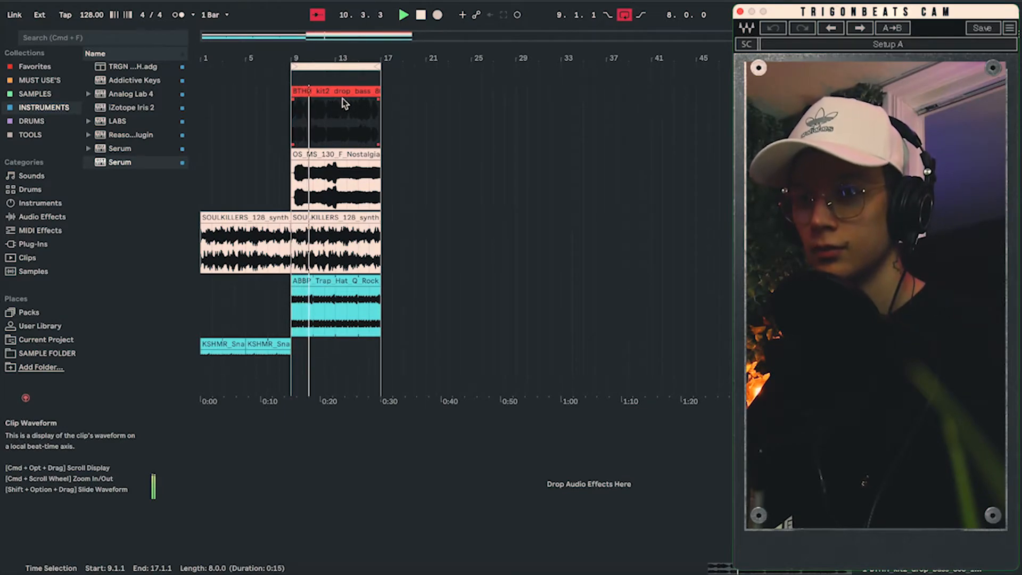
scroll(347, 109, "up", 4)
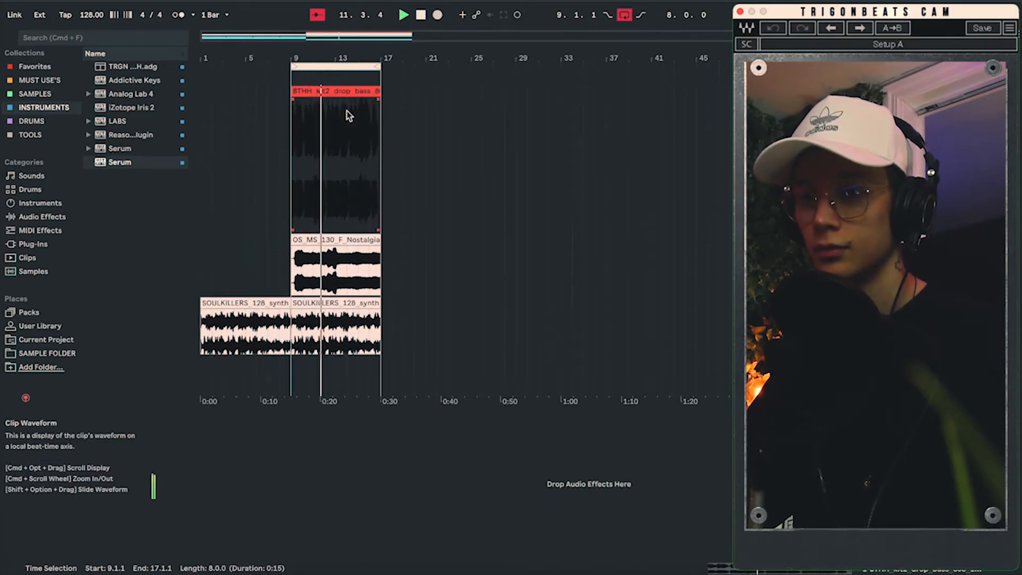
scroll(347, 110, "down", 3)
scroll(347, 111, "up", 3)
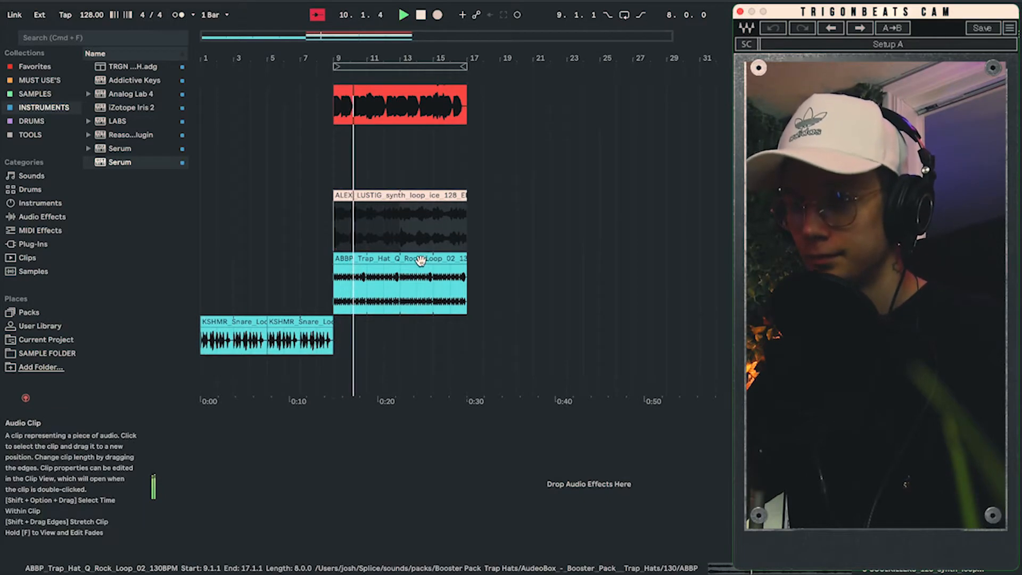
scroll(420, 259, "up", 2)
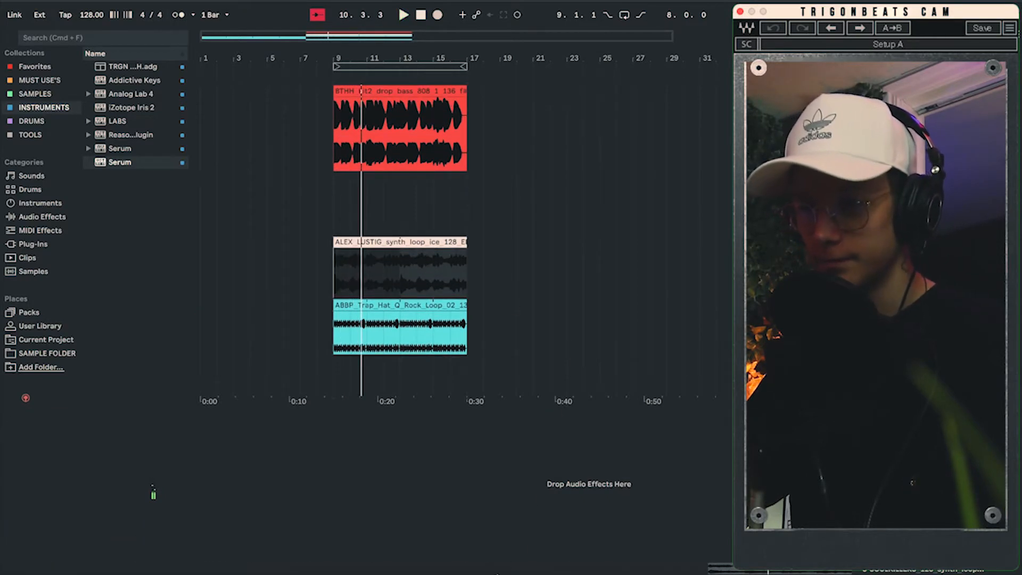
- Replace the red bass clip at bar 9 with dg3_130_bass_synth_loop_orphan_D#min.wav from Splice and audition bars 9 to 17 looped
left_click(511, 571)
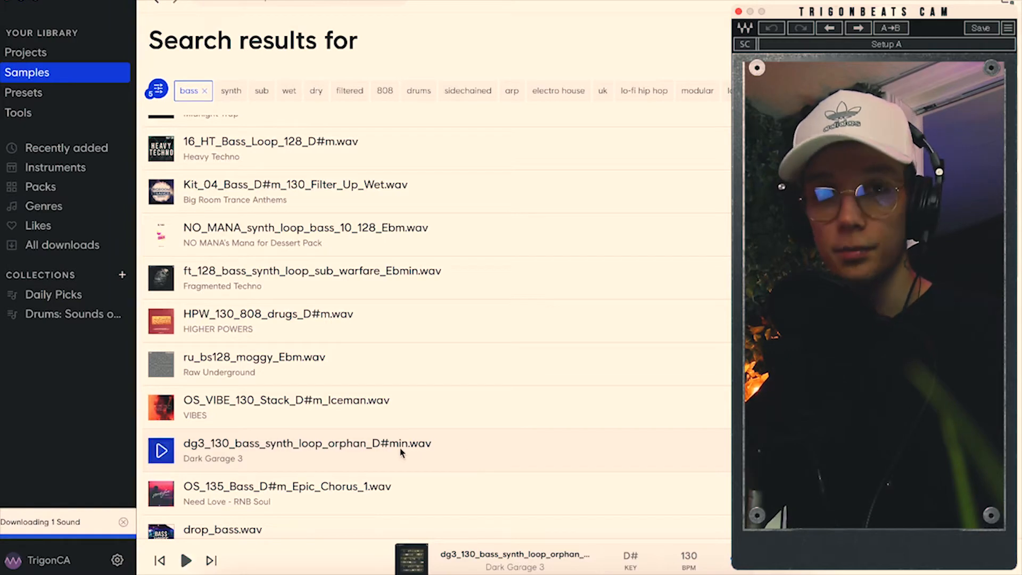
left_click_drag(401, 443, 470, 360)
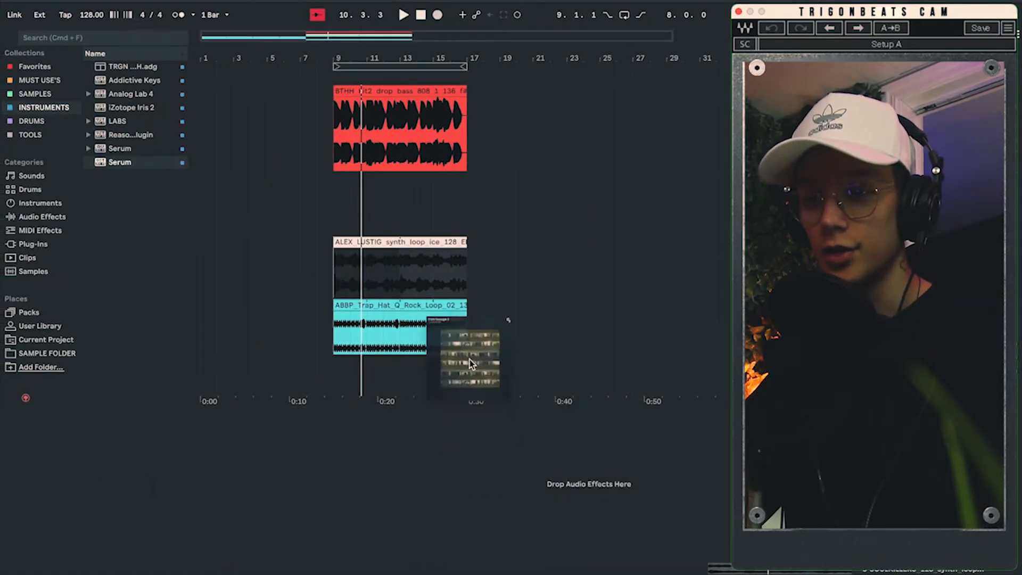
left_click_drag(340, 125, 339, 113)
key("ctrl+Right")
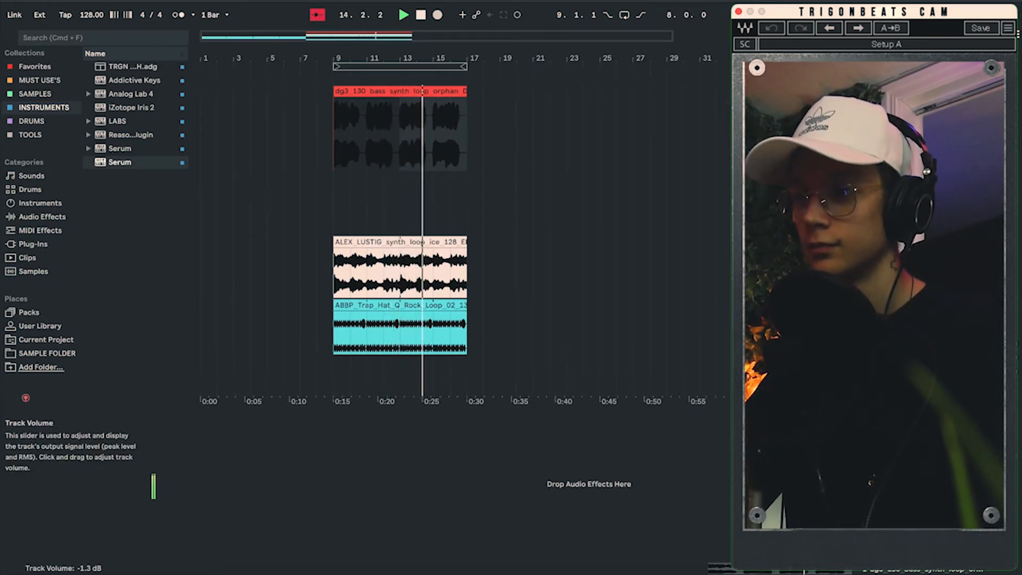
left_click(624, 16)
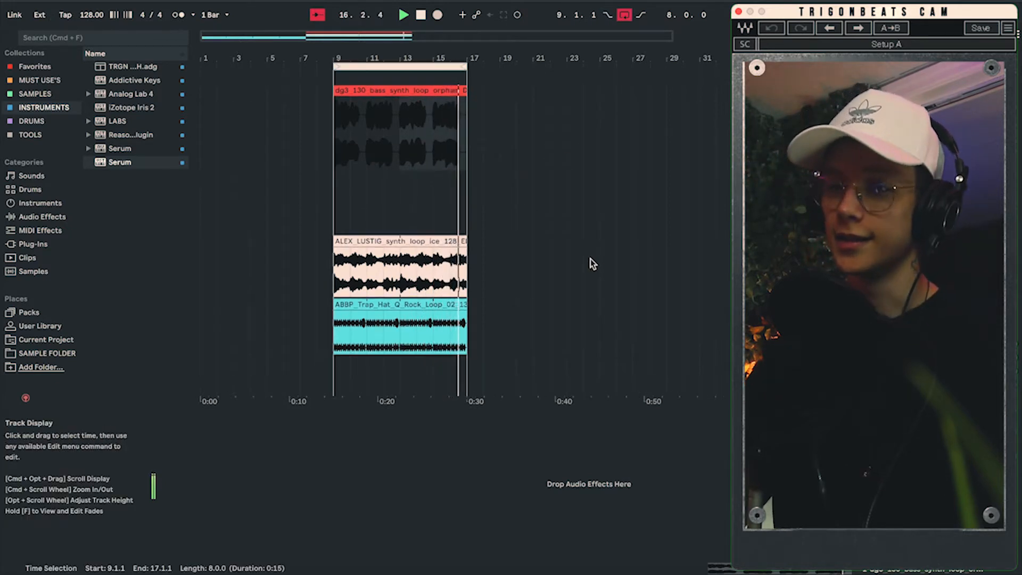
key("space")
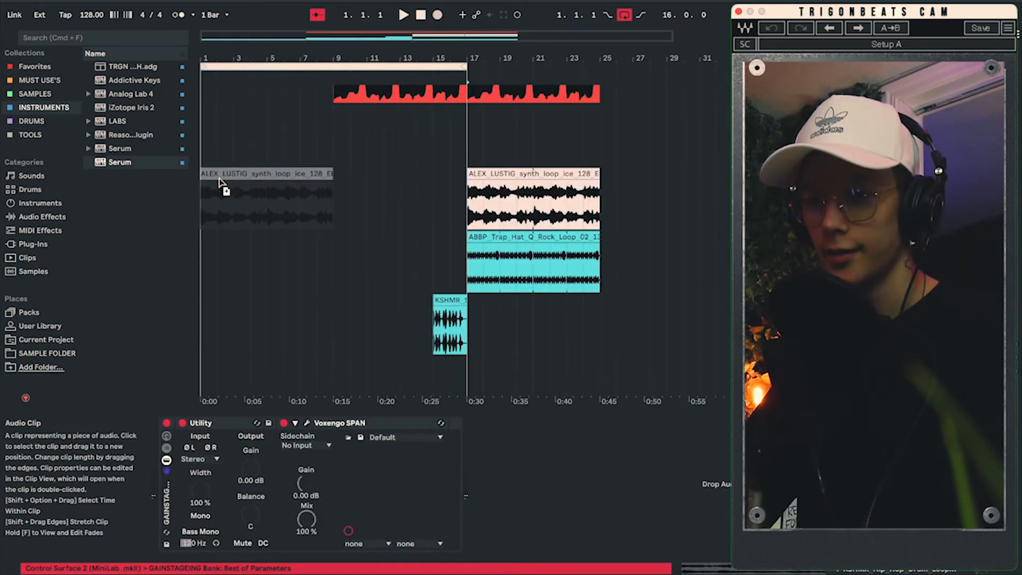
- Copy the "synth loop ice 128" clip to bar 1 and transpose the copy by -12 semitones
left_click(222, 187)
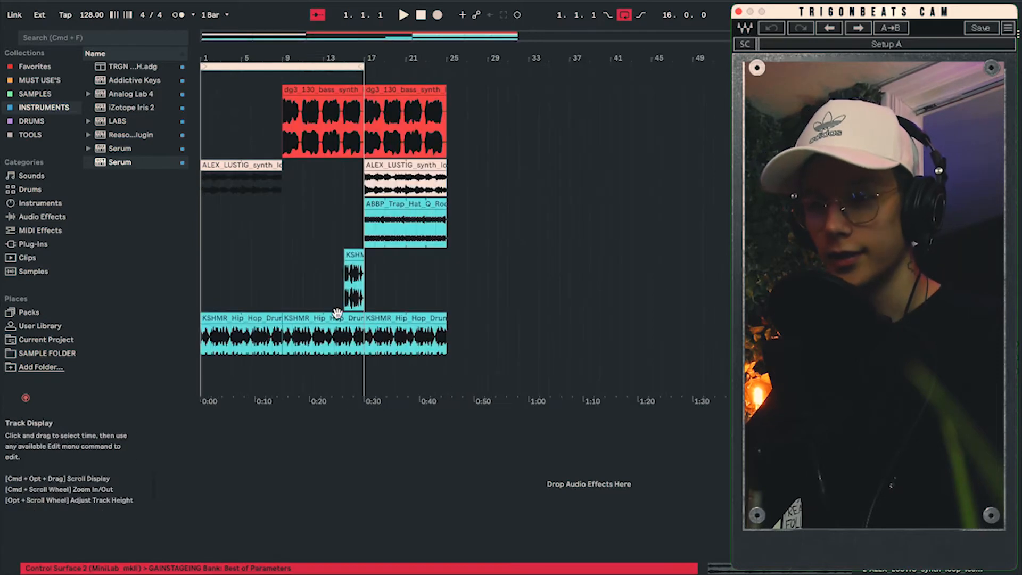
key("shift+Tab")
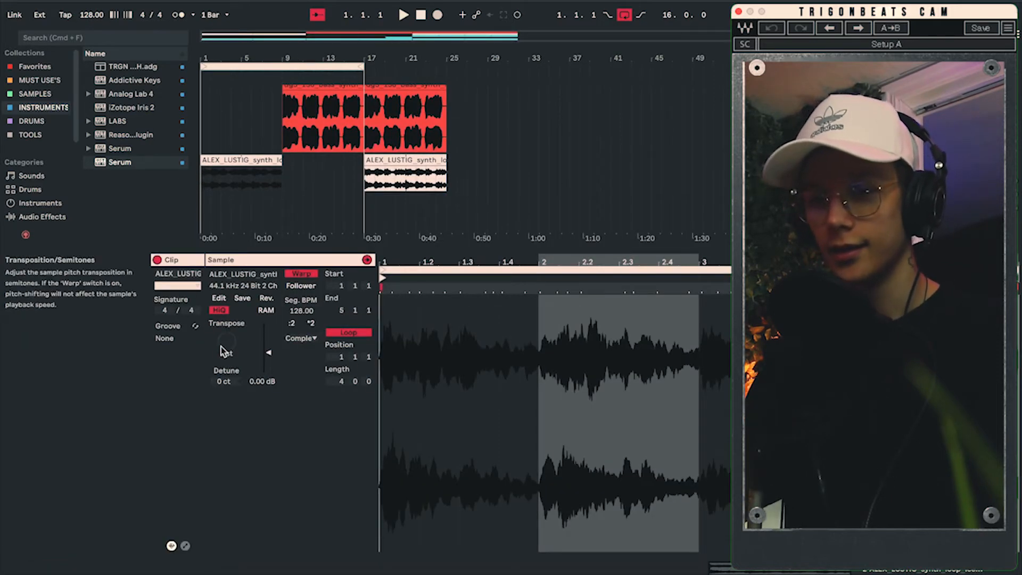
left_click_drag(222, 346, 222, 378)
- Audition the transposed synth clip and set its warp mode to Beats
key("space")
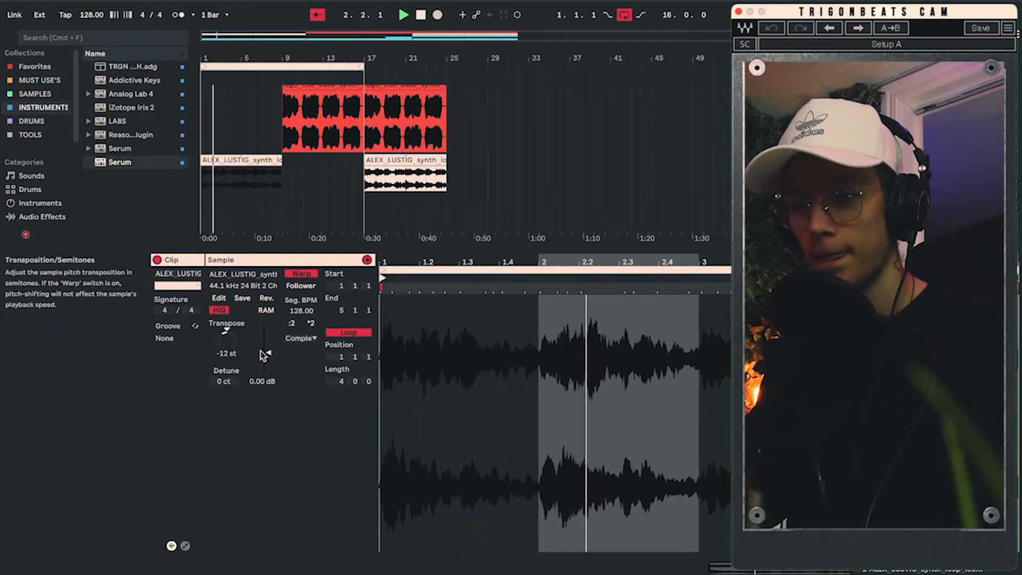
left_click(301, 338)
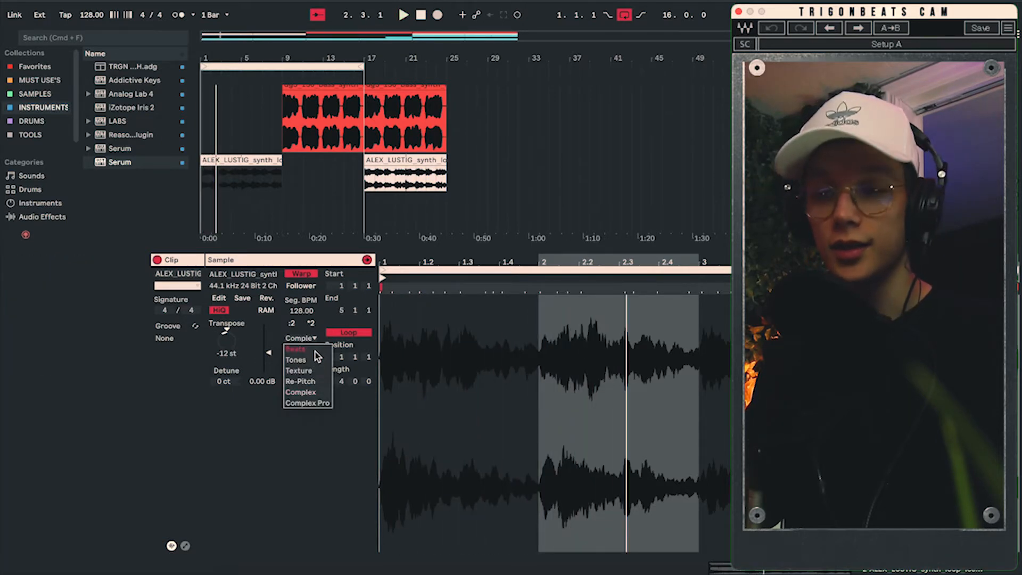
left_click(315, 352)
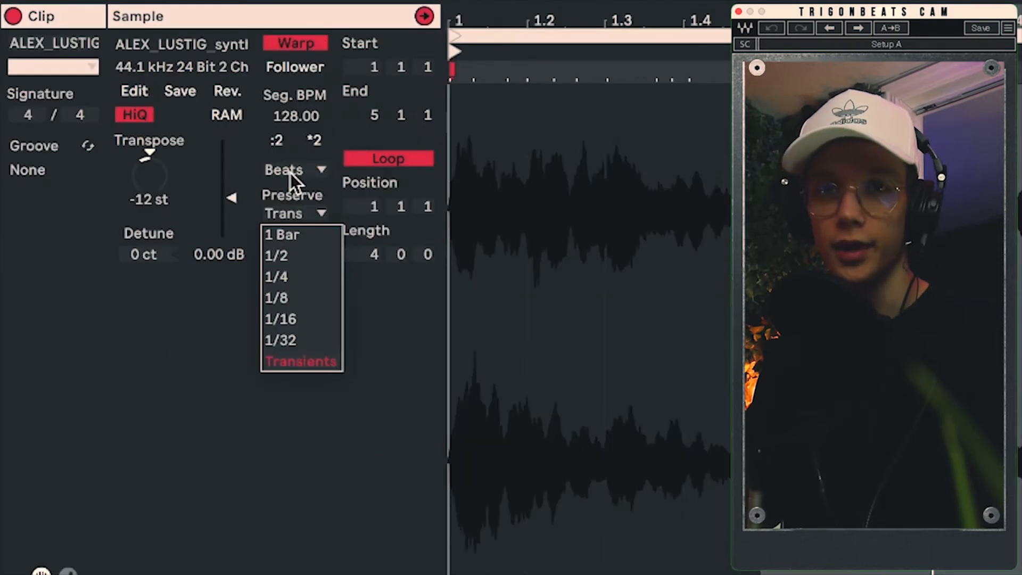
- Set the transposed synth clip's Beats warp to preserve 1/4, transient loop off, transient envelope 67, and play it back
left_click(323, 281)
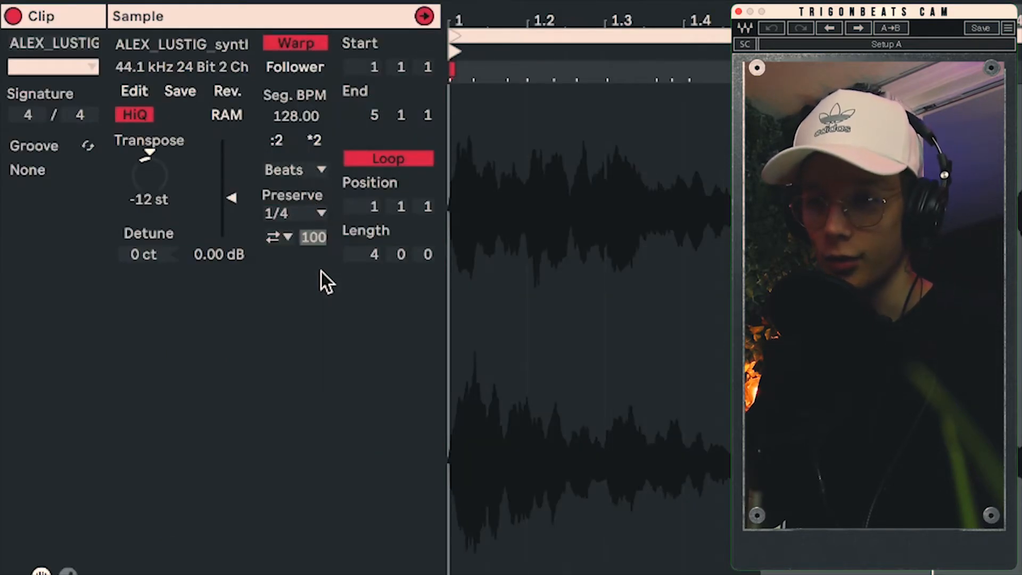
left_click(286, 237)
left_click(276, 258)
left_click_drag(318, 235, 319, 251)
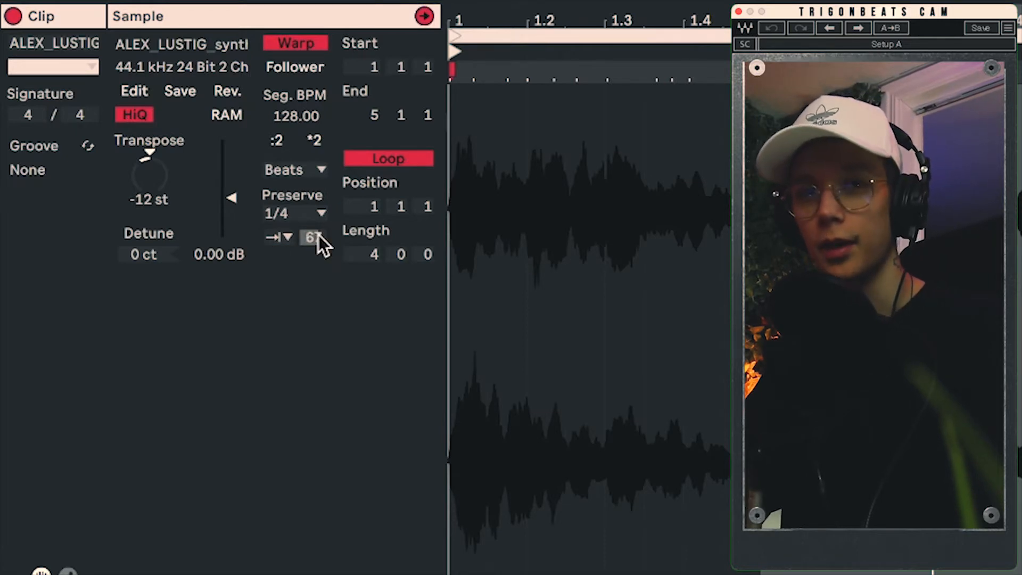
key("space")
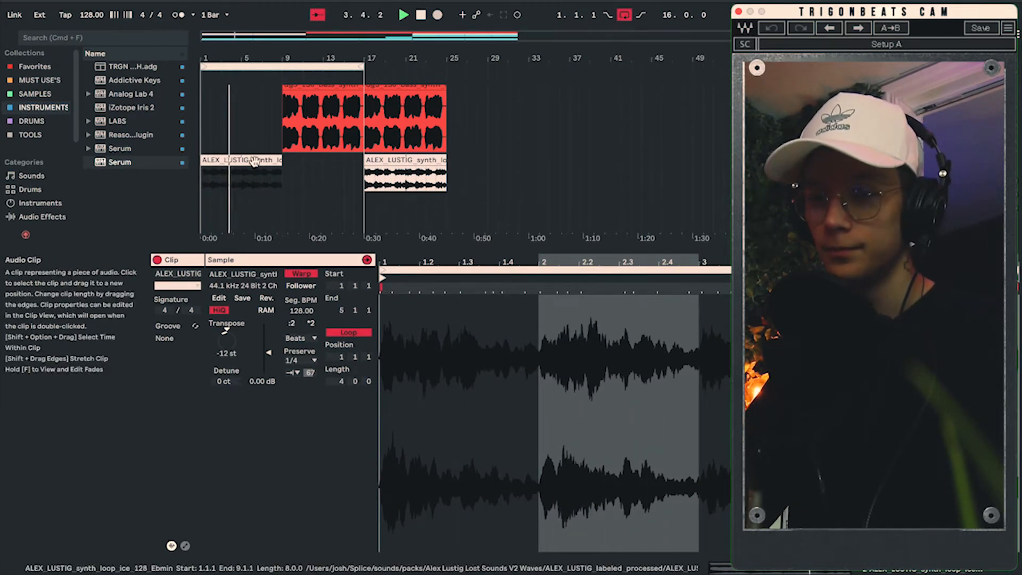
- Duplicate the transposed synth clip to bar 9 and try the KSHMR snare fill at bar 7
key("super+d")
key("shift+Tab")
scroll(345, 217, "down", 2)
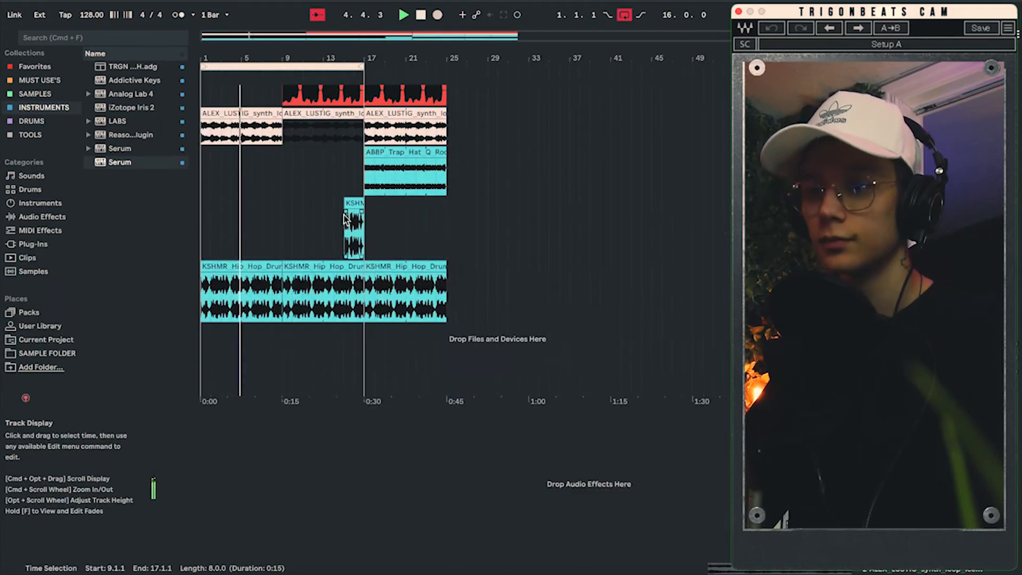
left_click_drag(345, 218, 270, 207)
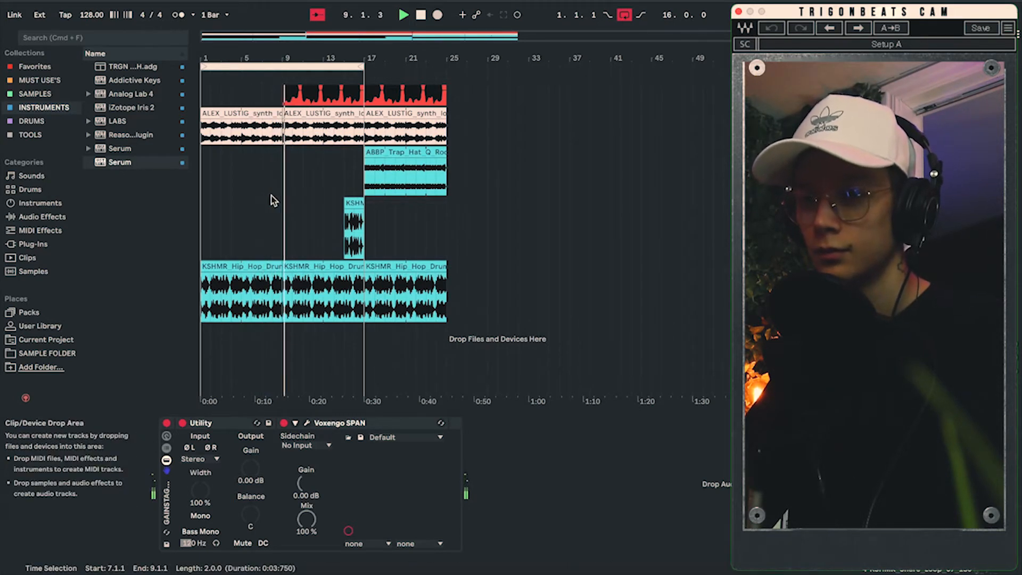
- Extend the arrangement loop so it ends at bar 25
scroll(287, 202, "up", 3)
scroll(287, 202, "down", 2)
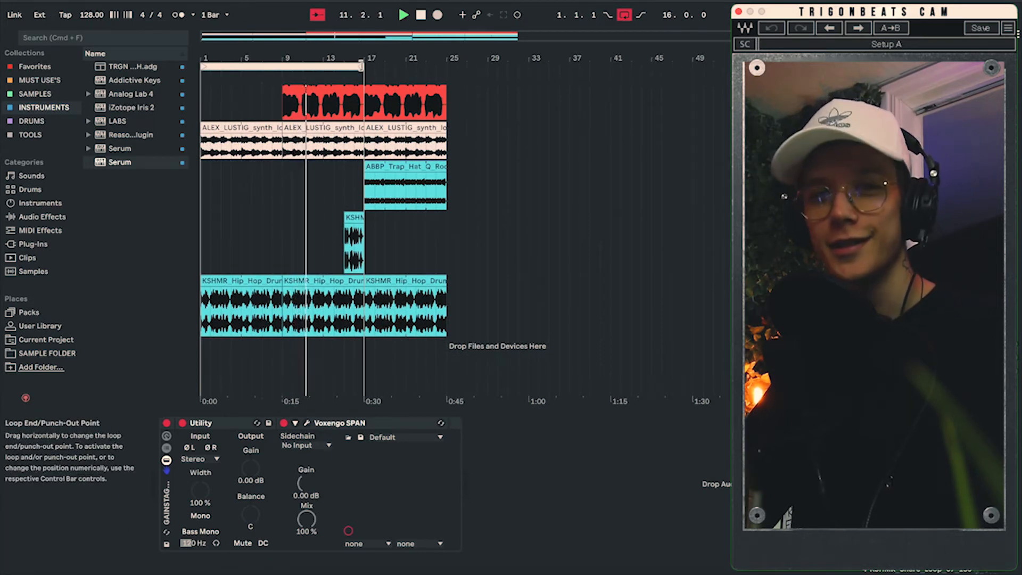
left_click_drag(361, 65, 421, 66)
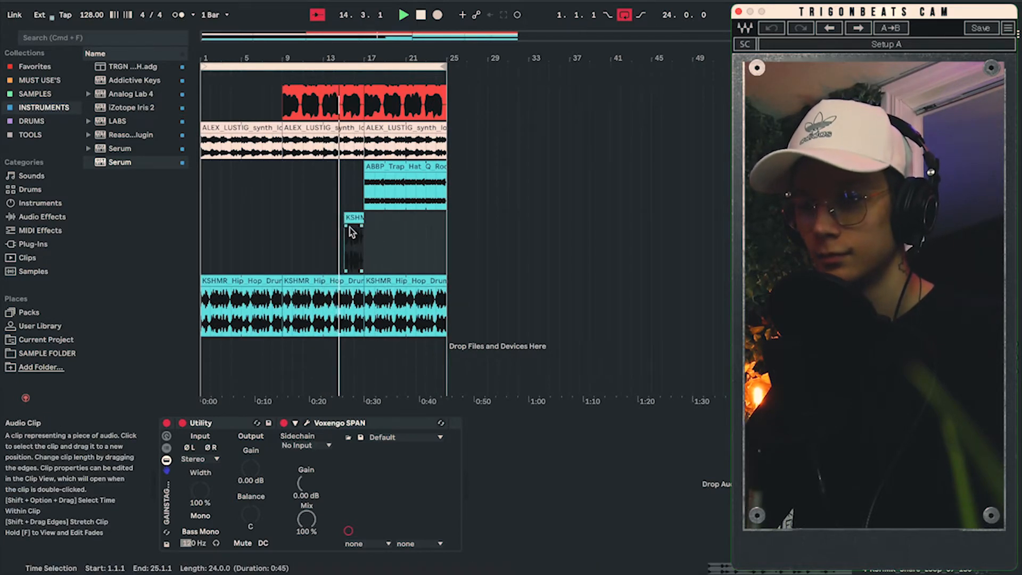
- Delete the KSHMR snare fill clip at bar 15 and keep the second drum loop clip running up to bar 17
left_click_drag(363, 280, 344, 283)
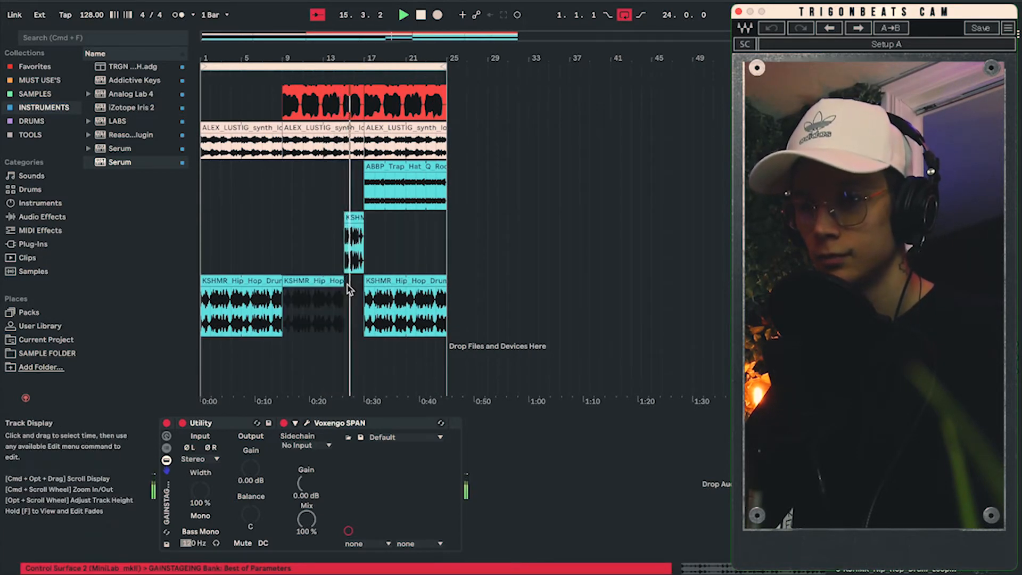
left_click(354, 214)
key("Delete")
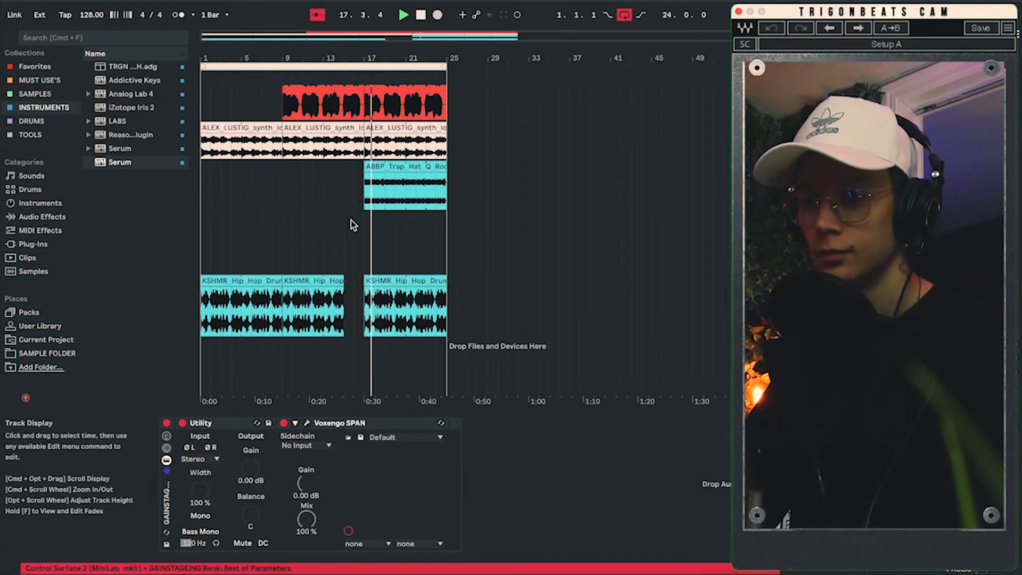
left_click_drag(345, 280, 352, 278)
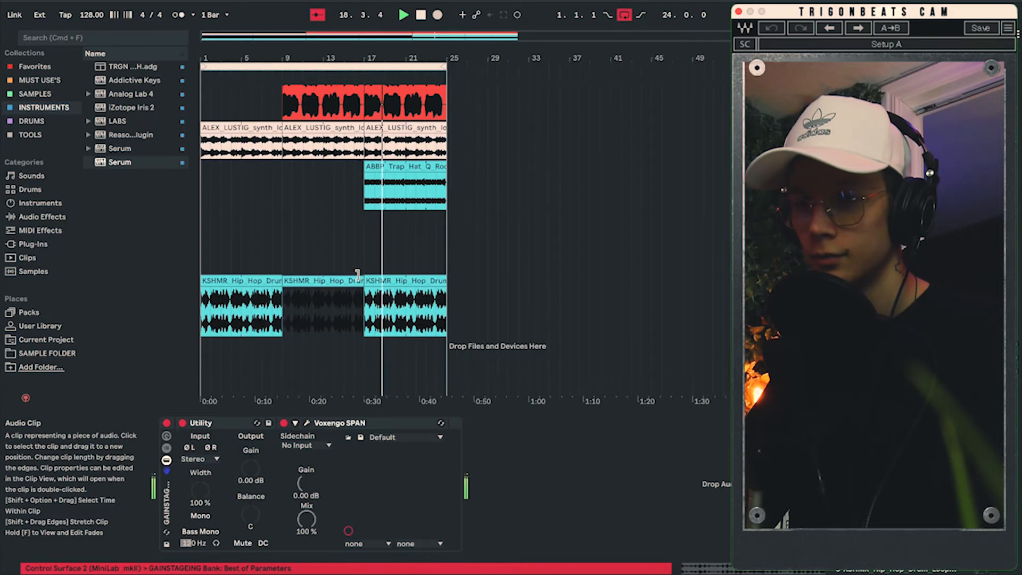
- Trim the end of the second KSHMR drum loop clip to leave a short gap before bar 17, and audition from bar 15
left_click(345, 306)
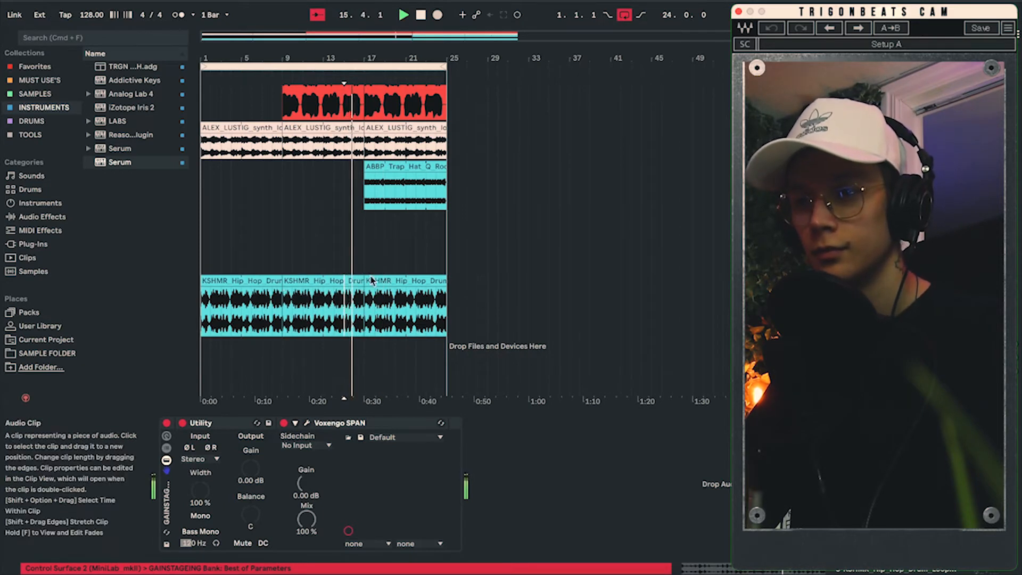
scroll(372, 280, "up", 2)
scroll(372, 282, "down", 1)
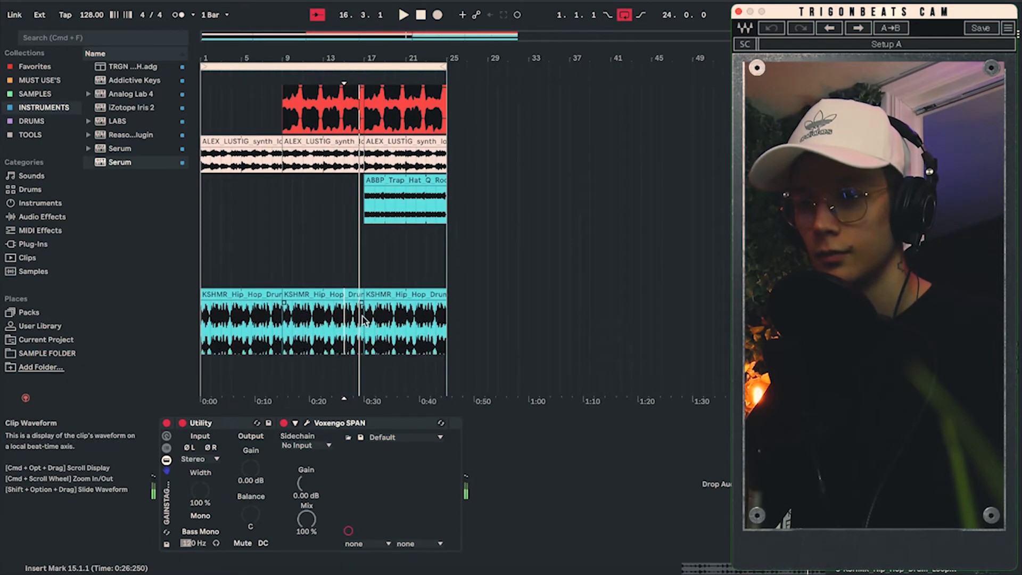
scroll(361, 318, "up", 4)
scroll(361, 318, "up", 2)
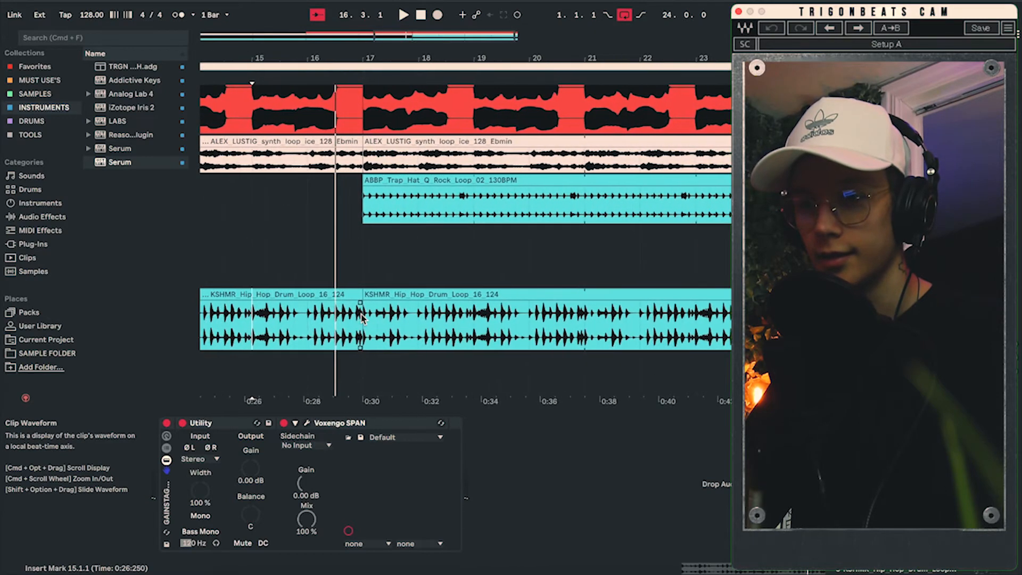
left_click(359, 296)
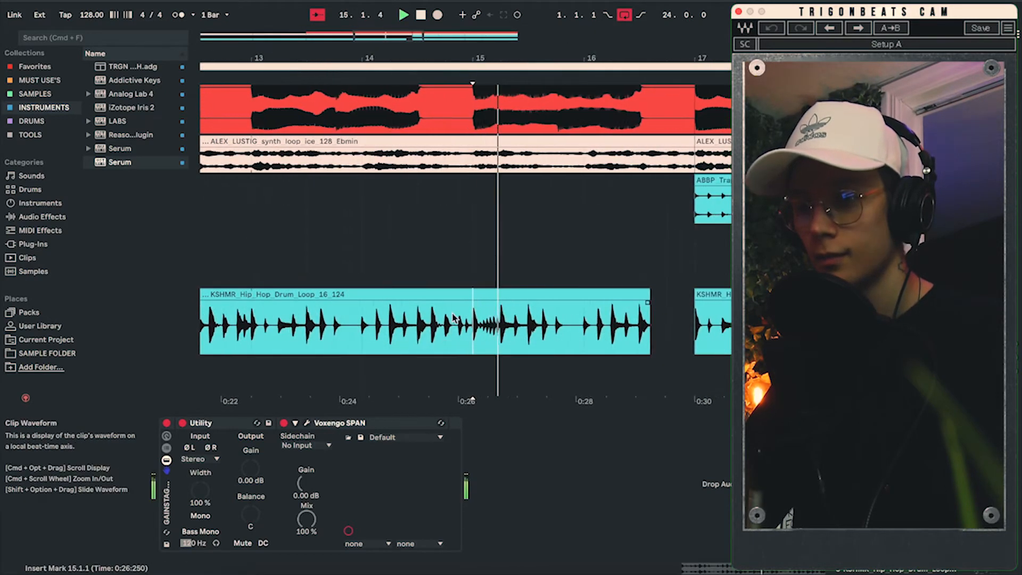
scroll(459, 311, "down", 3)
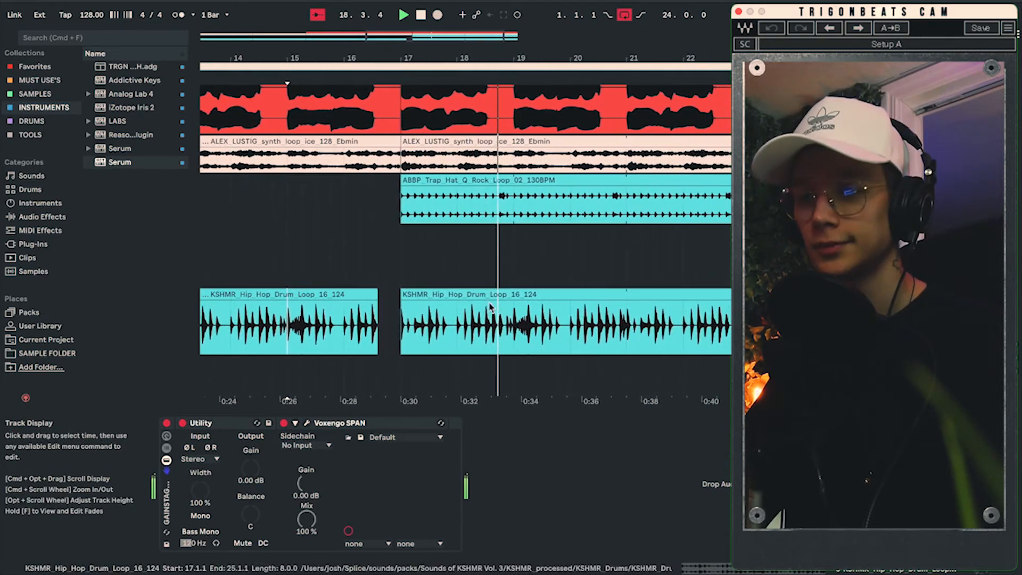
- Lay the SC_CVET_130_keys_FM_digi_pipe_Ebmin loop from bar 17 to bar 25, transposed by -12 semitones
scroll(535, 304, "down", 5)
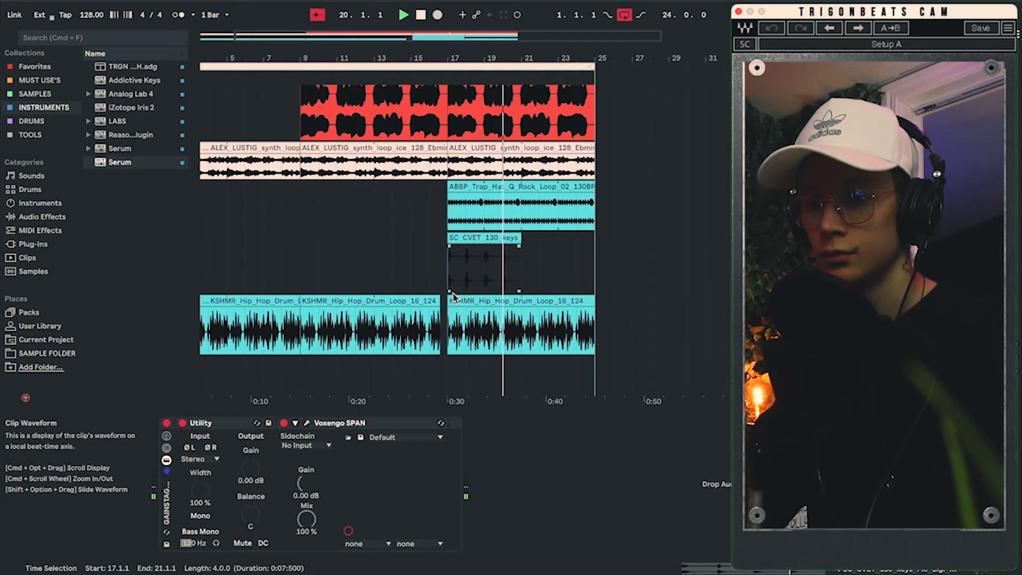
key("shift+Tab")
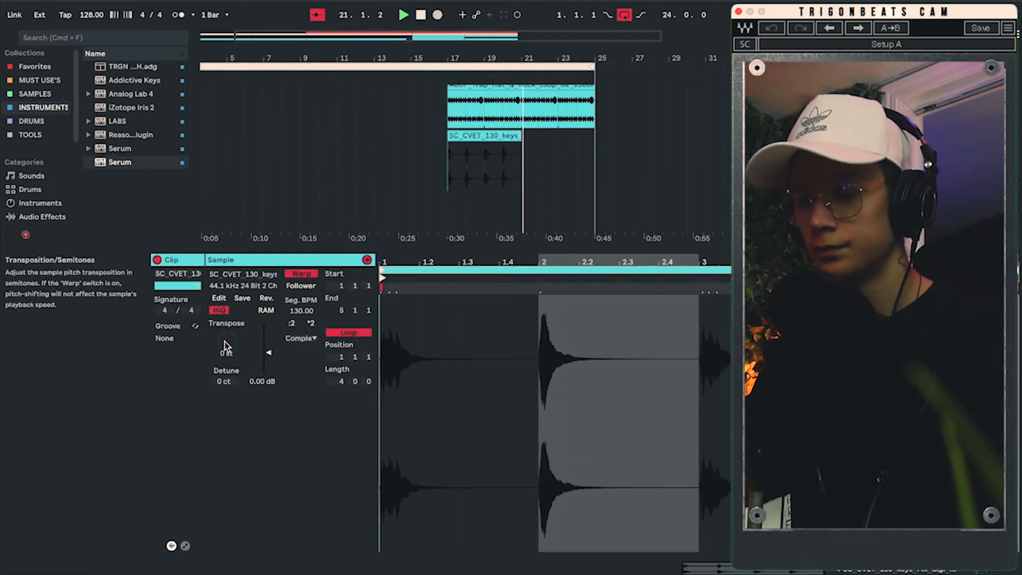
key("space")
key("space")
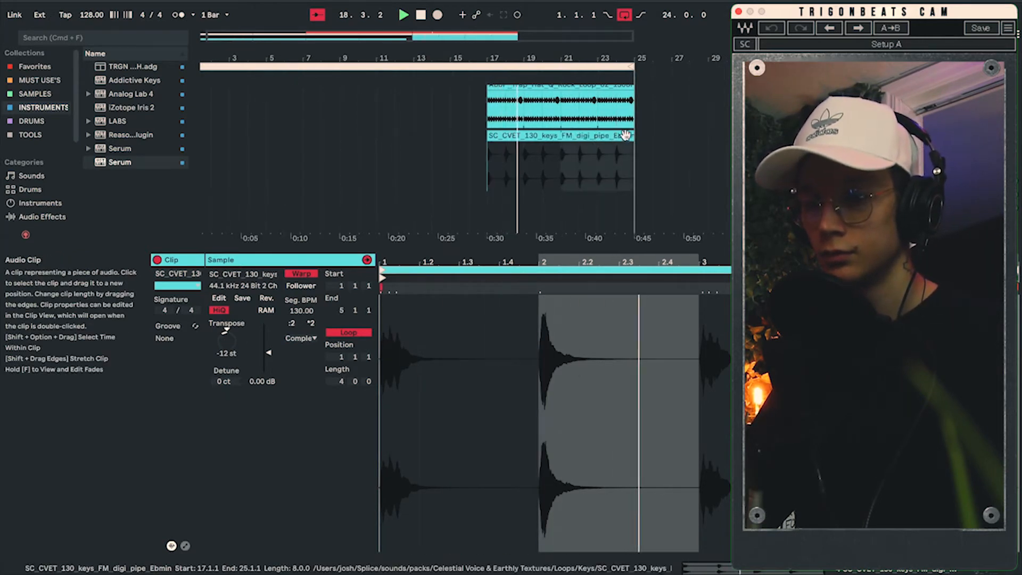
- Find the Reverb effect by searching for "reverb" and add it to the keys track
left_click(619, 146)
key("super+f")
type("reverb")
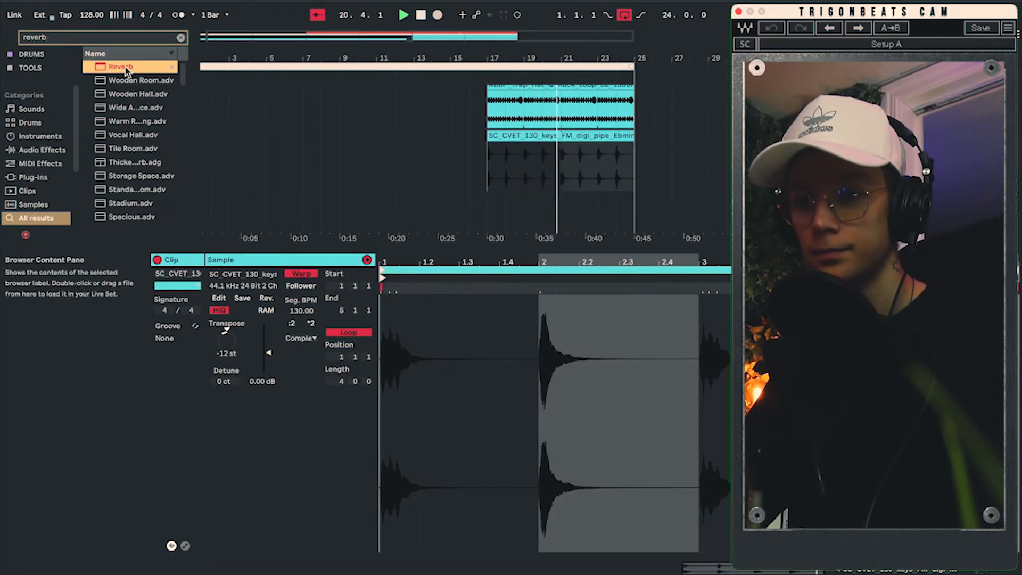
double_click(126, 66)
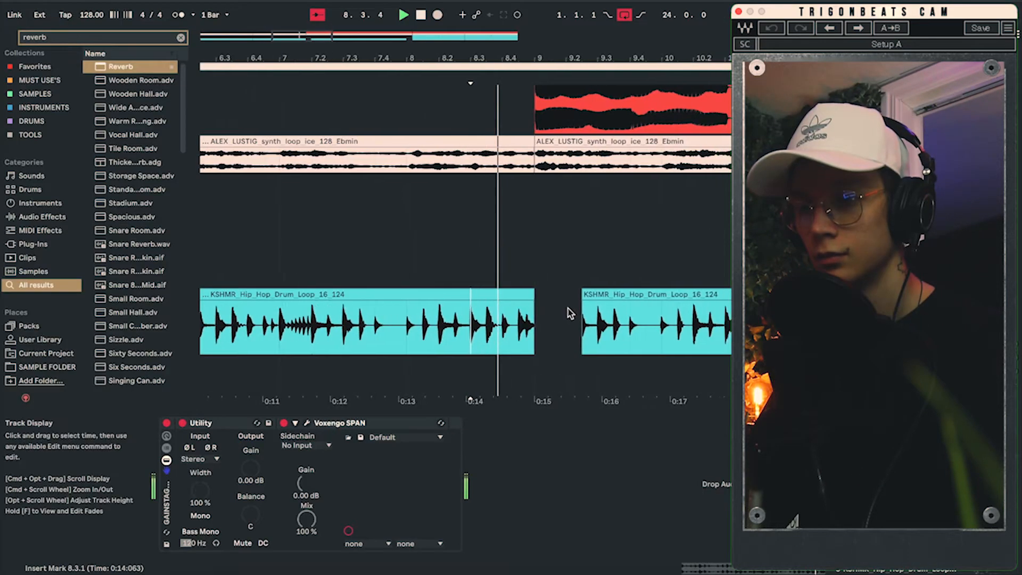
- Delete the second synth track's clips at bars 1 and 17, keeping only its bar 9 clip
left_click_drag(568, 308, 527, 308)
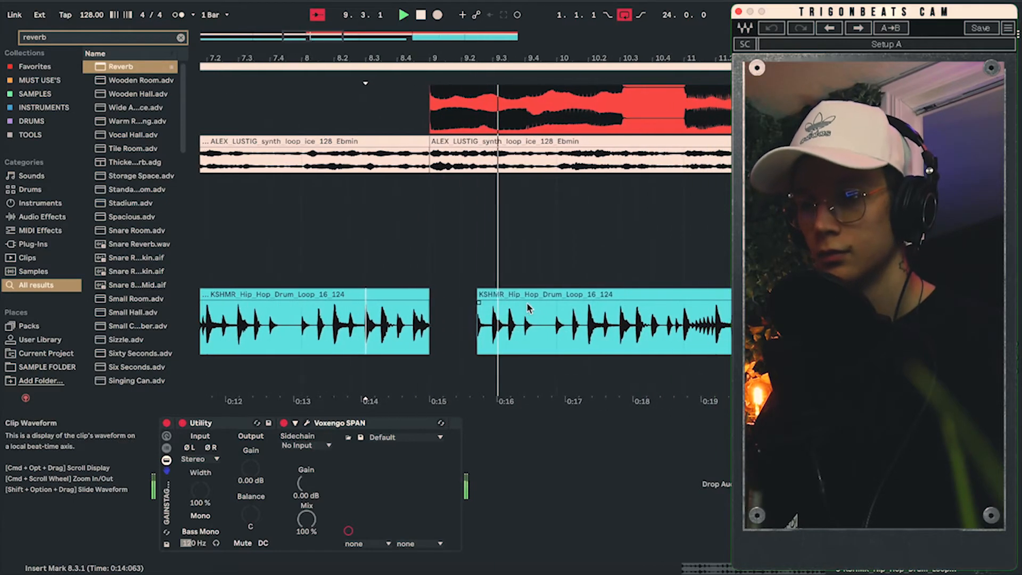
scroll(499, 311, "down", 6)
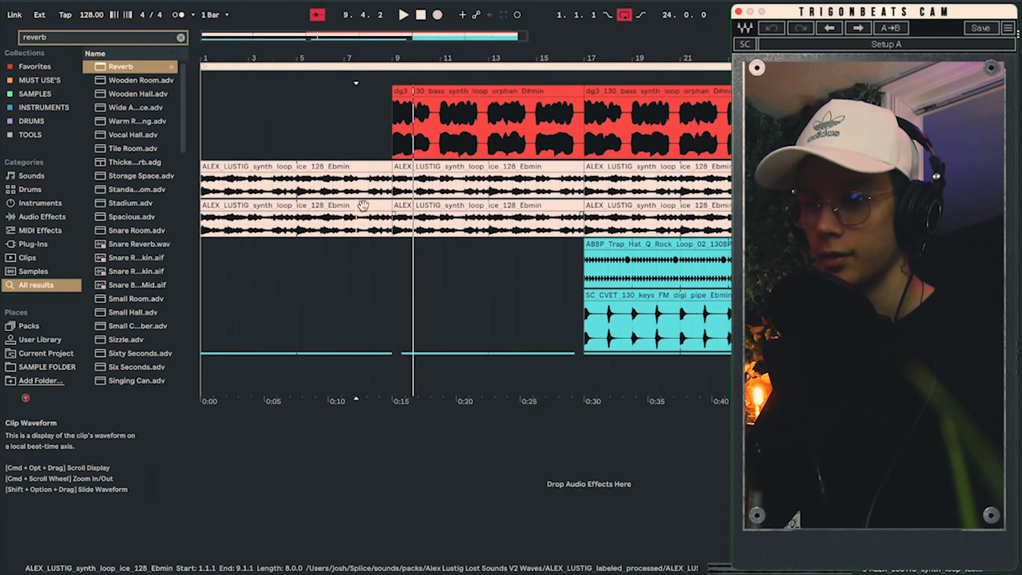
left_click(336, 205)
key("Delete")
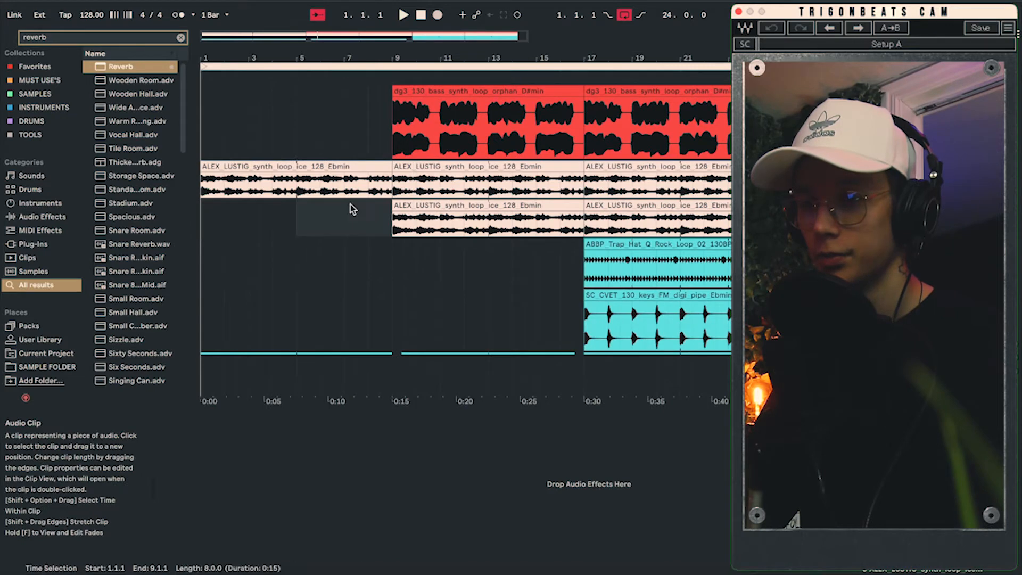
left_click(657, 205)
key("Delete")
- Set the second synth track's bar 9 clip to 0 semitones and Preserve 1/8, and adjust its transient envelope while playing
left_click(529, 206)
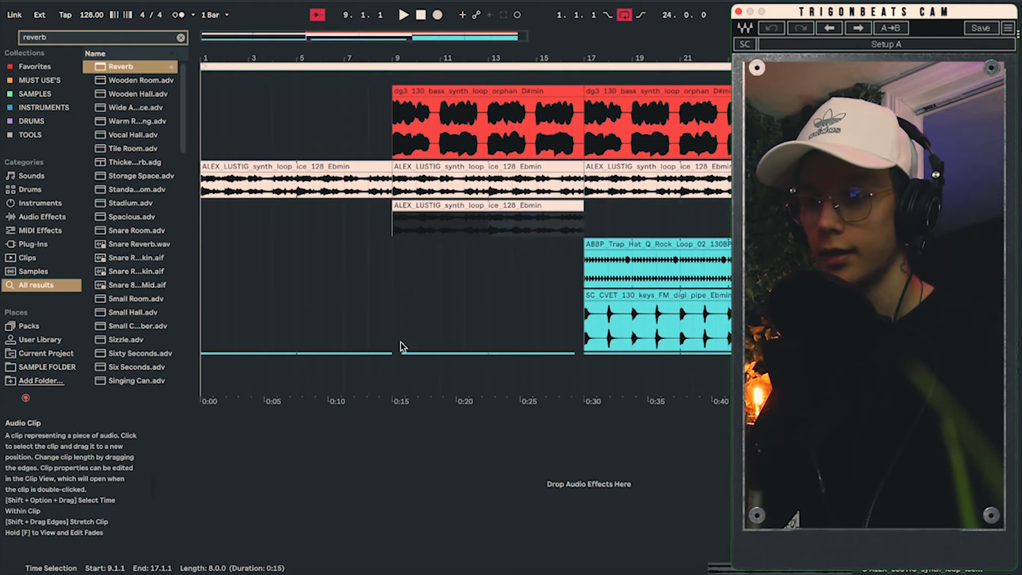
key("shift+Tab")
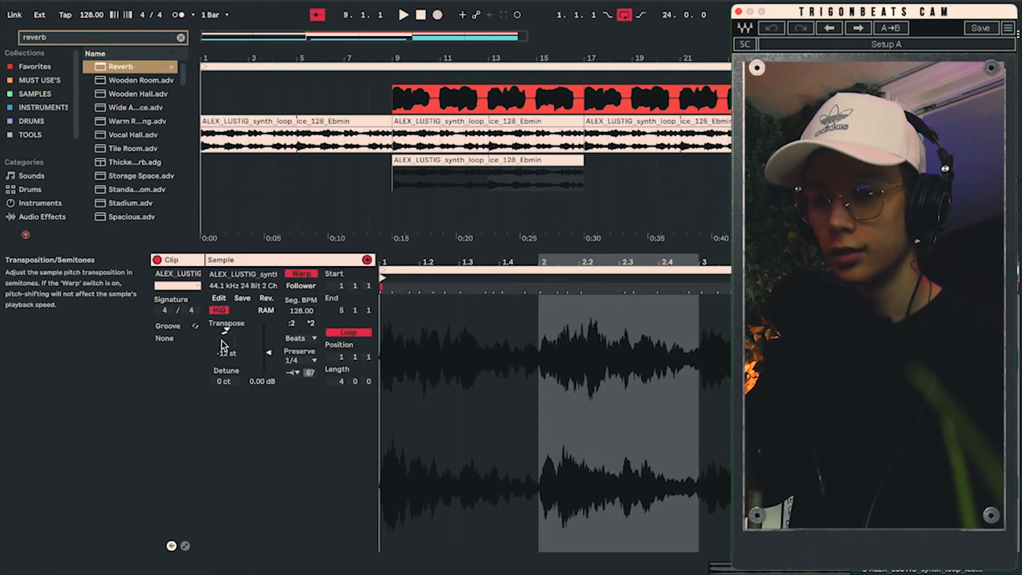
left_click(299, 361)
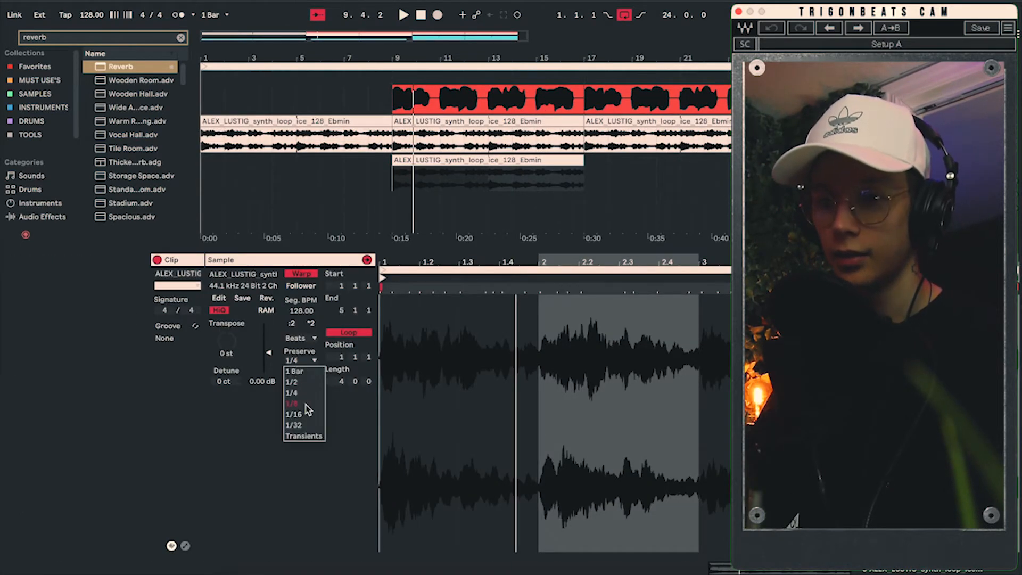
left_click(306, 403)
key("space")
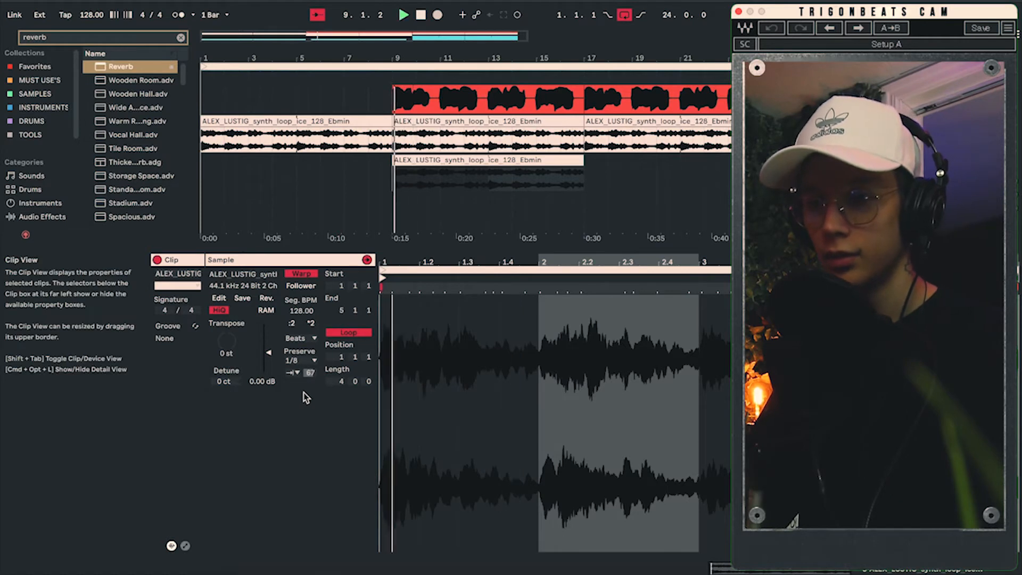
left_click_drag(311, 378, 311, 383)
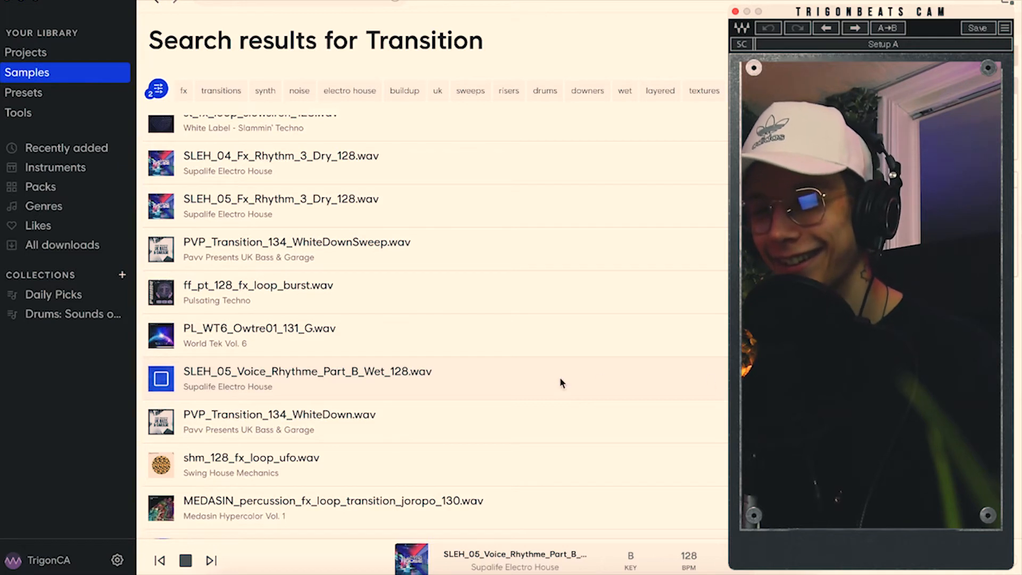
- In Splice, preview another transition sample, search for "vocal" and pick HPW_130_vocal_blow_D#m.wav for the beat
key("Down")
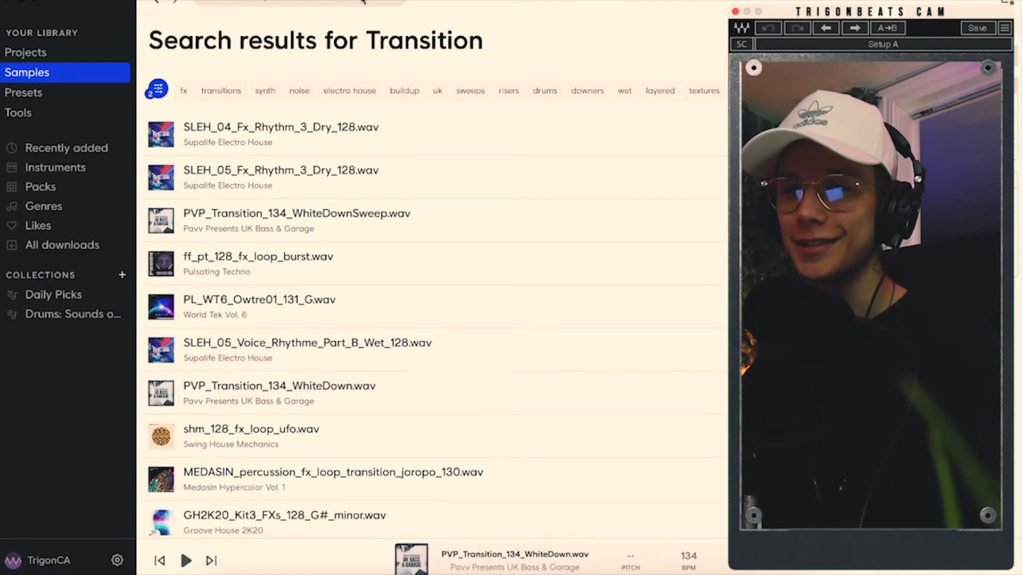
left_click(366, 1)
type("vocal")
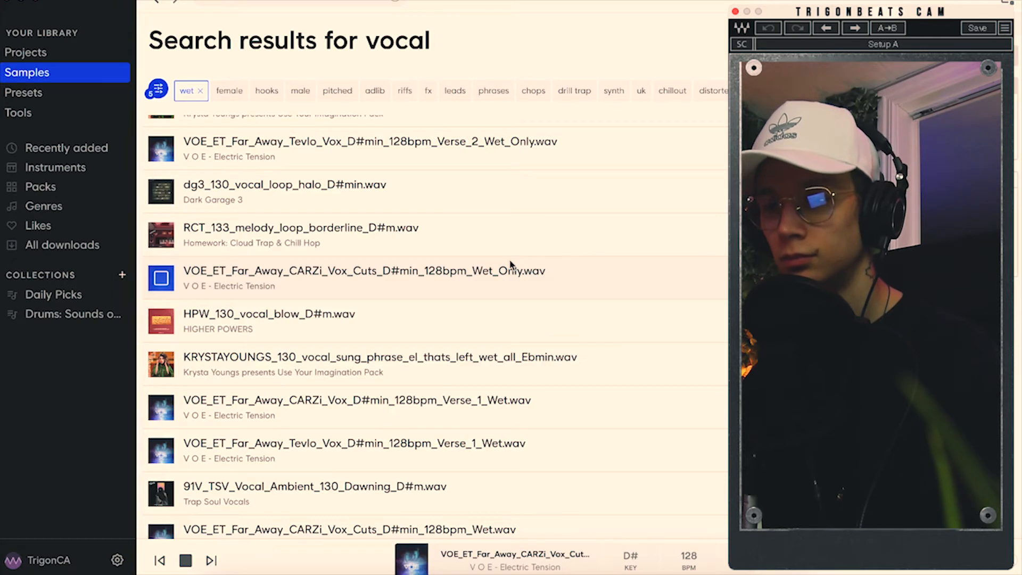
key("Down")
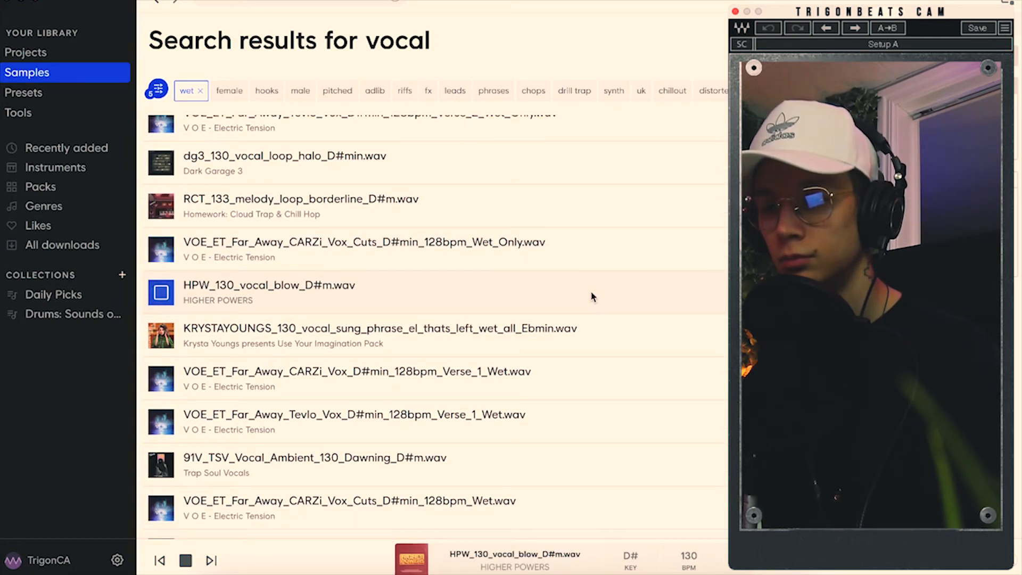
left_click(969, 293)
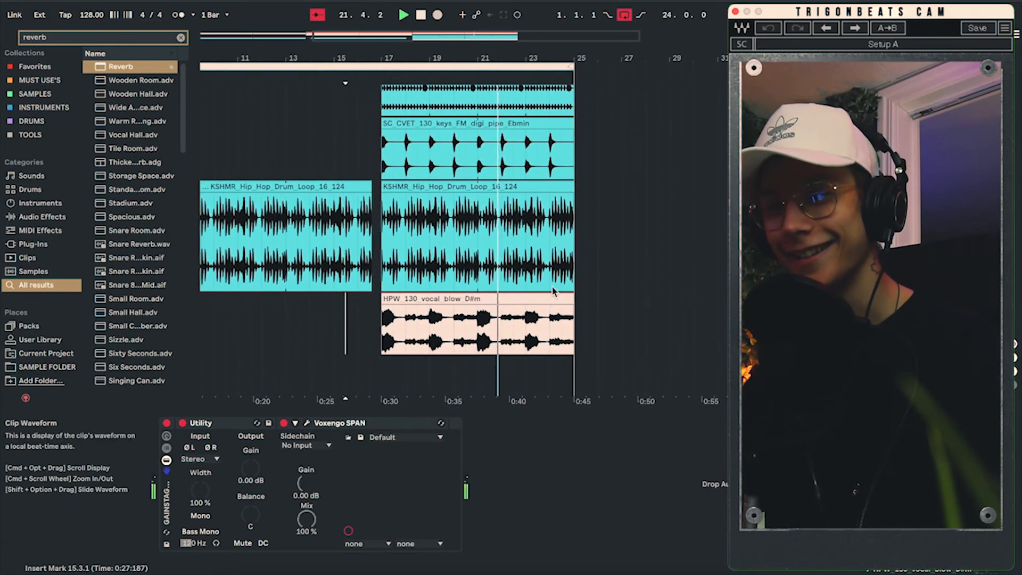
- Search the Ableton Live browser for the "auto pan" effect
scroll(513, 322, "down", 4)
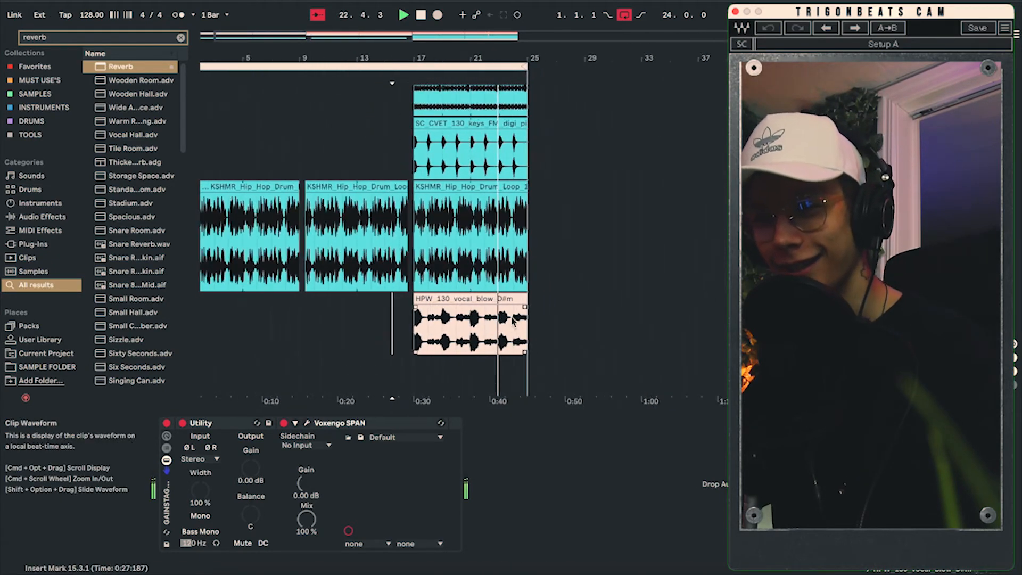
scroll(512, 321, "down", 2)
left_click(180, 38)
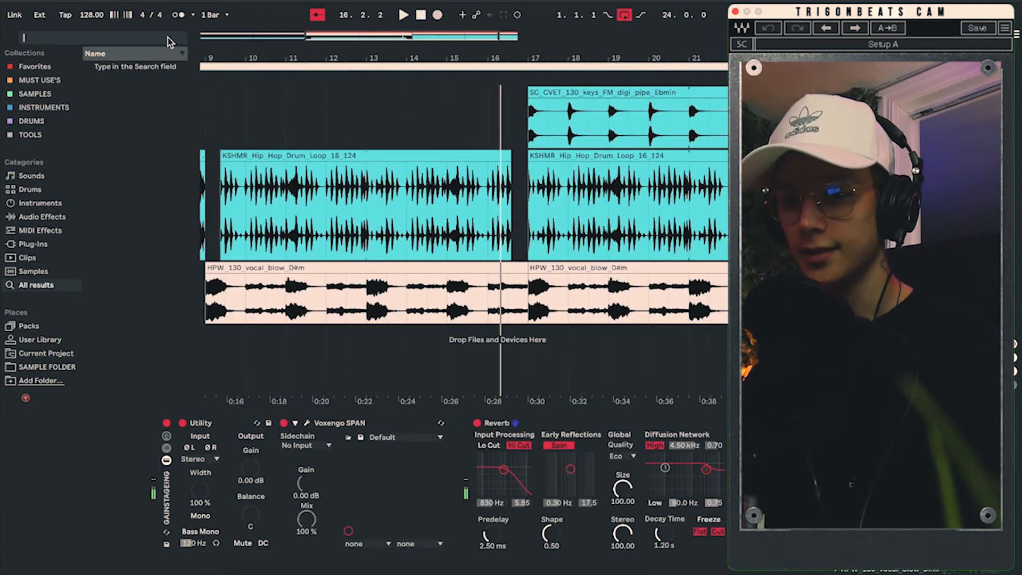
type("auto pa")
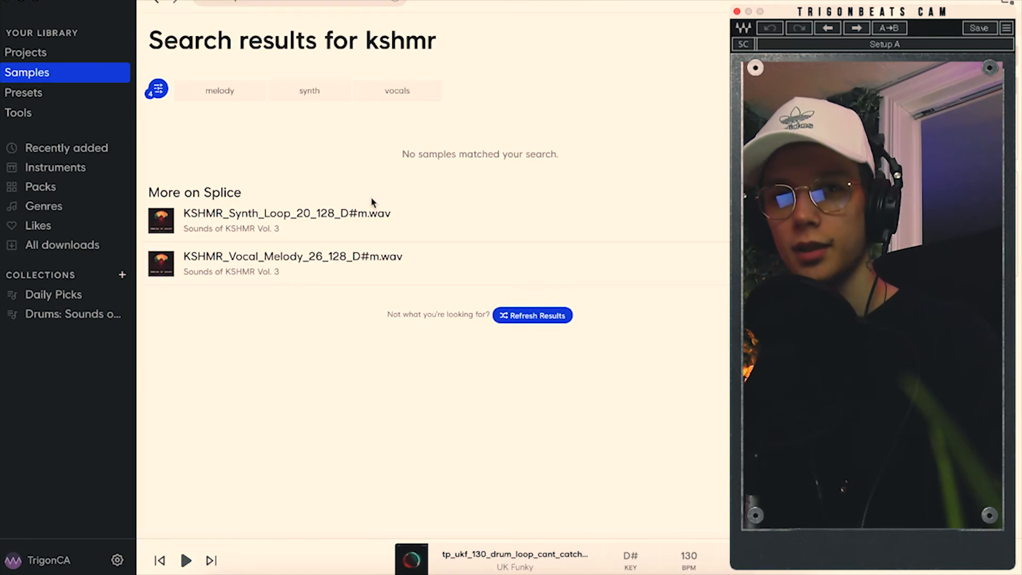
- In Splice, open the Sounds of KSHMR Vol. 3 pack and preview its Hip_Hop_Drum_Loop_16, Impact_with_Sweep_03 and Cymbal_Transition_16 samples
left_click(250, 229)
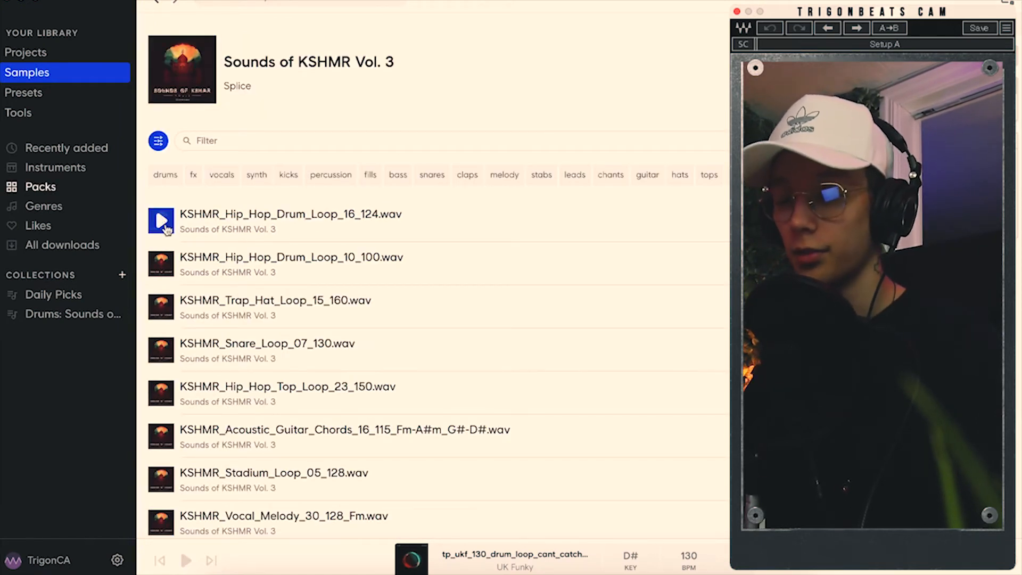
left_click(161, 221)
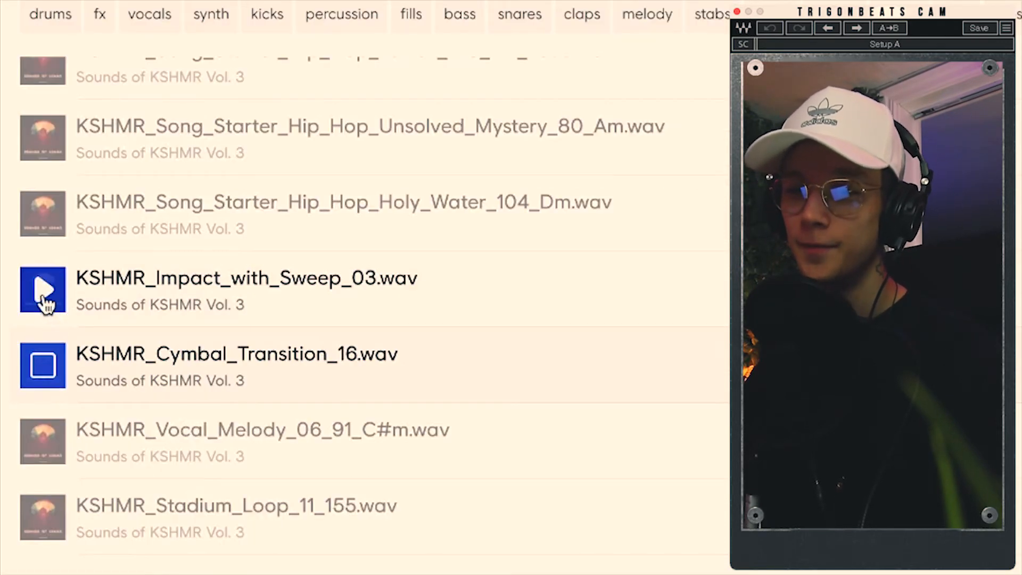
left_click(45, 304)
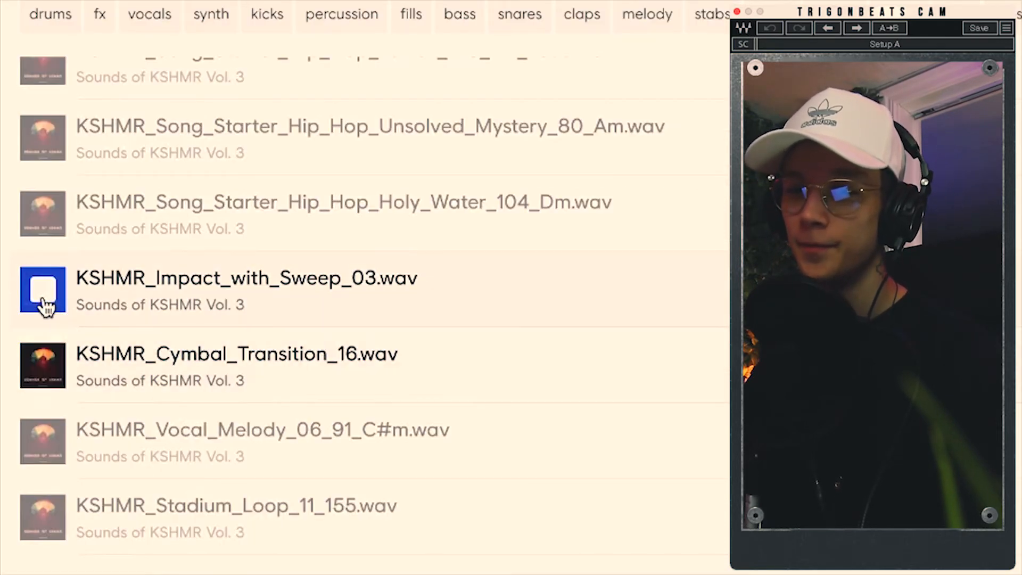
left_click(44, 362)
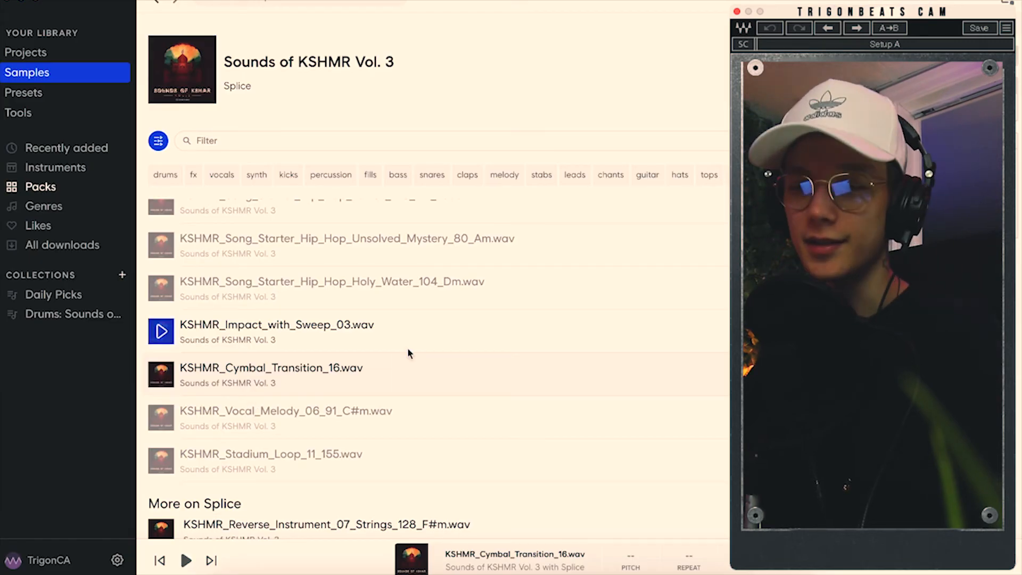
scroll(407, 351, "down", 4)
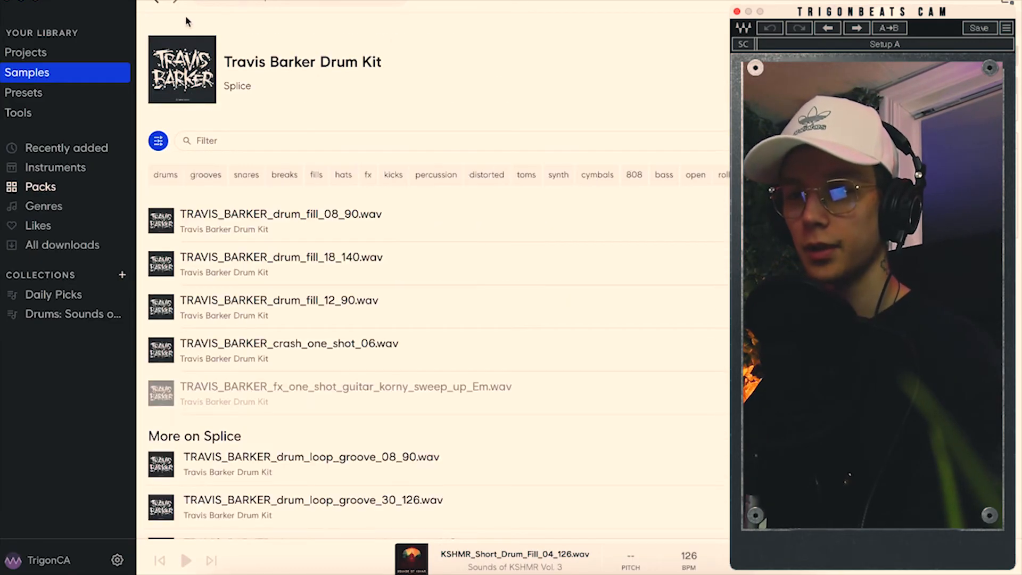
- Filter the Travis Barker Drum Kit pack by fills and audition its drum fills and snare rolls one after another
left_click(315, 176)
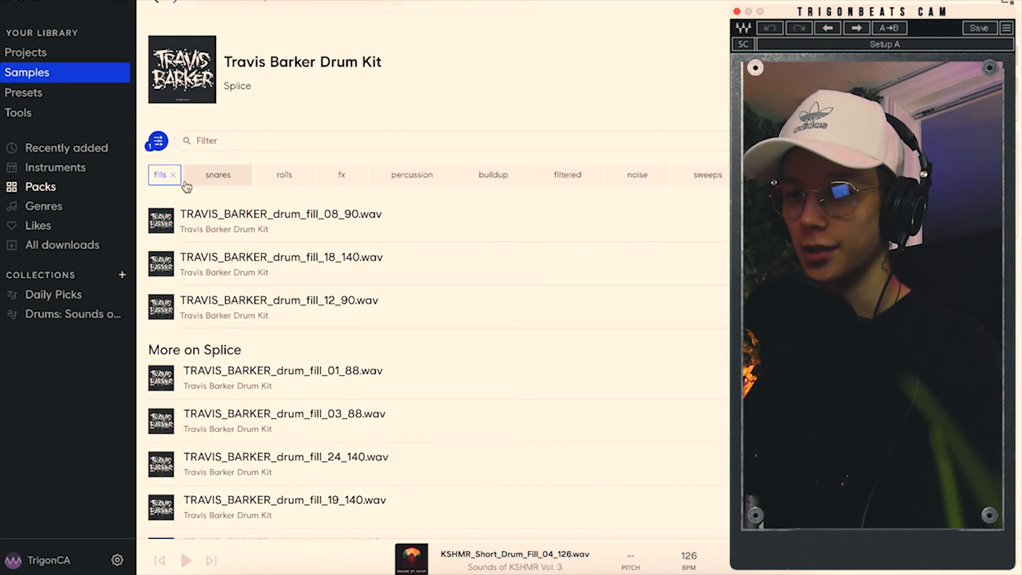
key("Down")
key("Down")
key("Down")
key("Down")
key("Down")
key("Down")
key("Down")
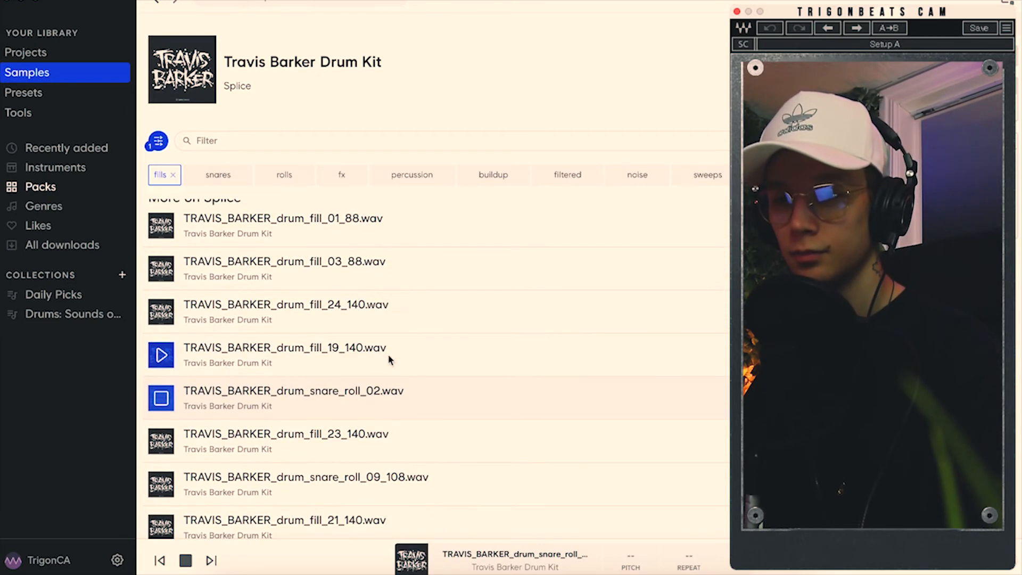
key("Down")
key("Down")
key("Down")
key("Down")
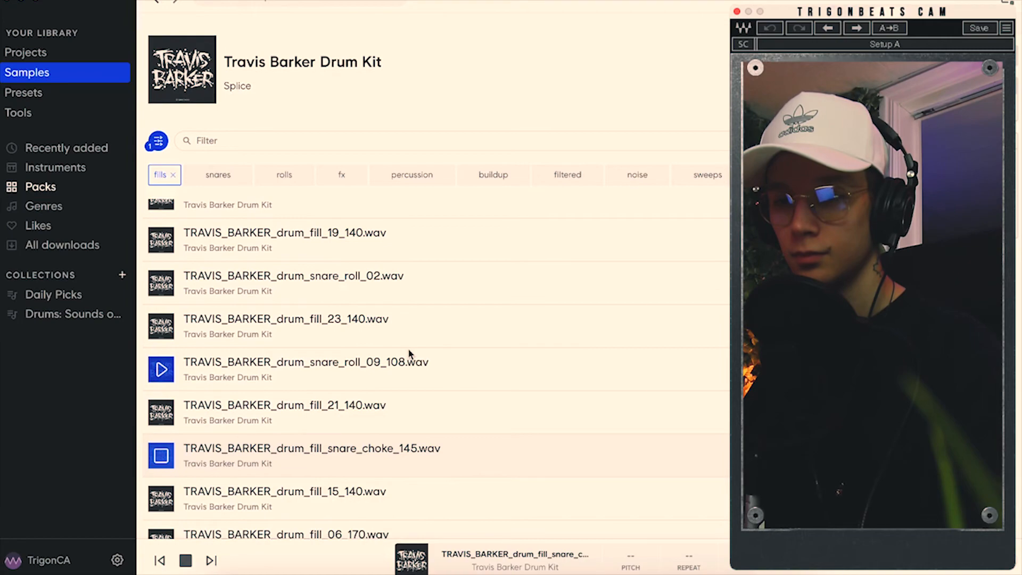
key("Down")
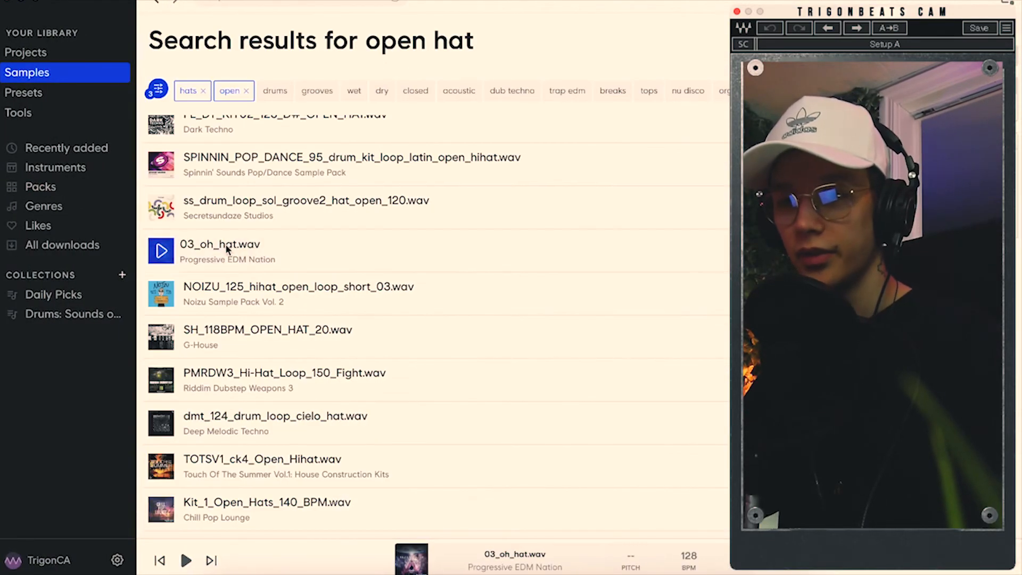
- Place 03_oh_hat.wav on a new track in Ableton Live at bar 17, split it at bar 25 and delete the part after the split
left_click_drag(226, 244, 456, 328)
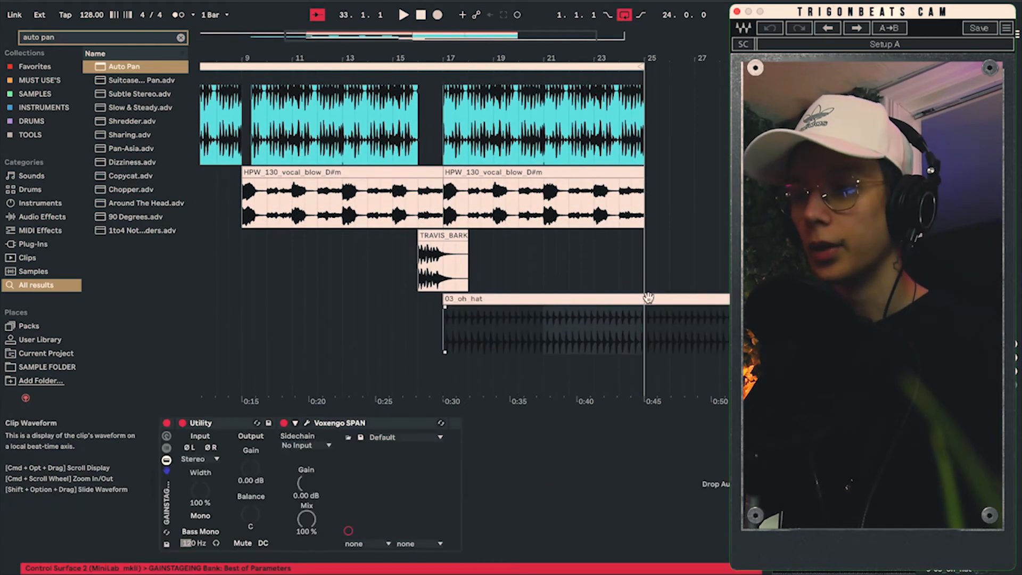
left_click(648, 326)
key("super+e")
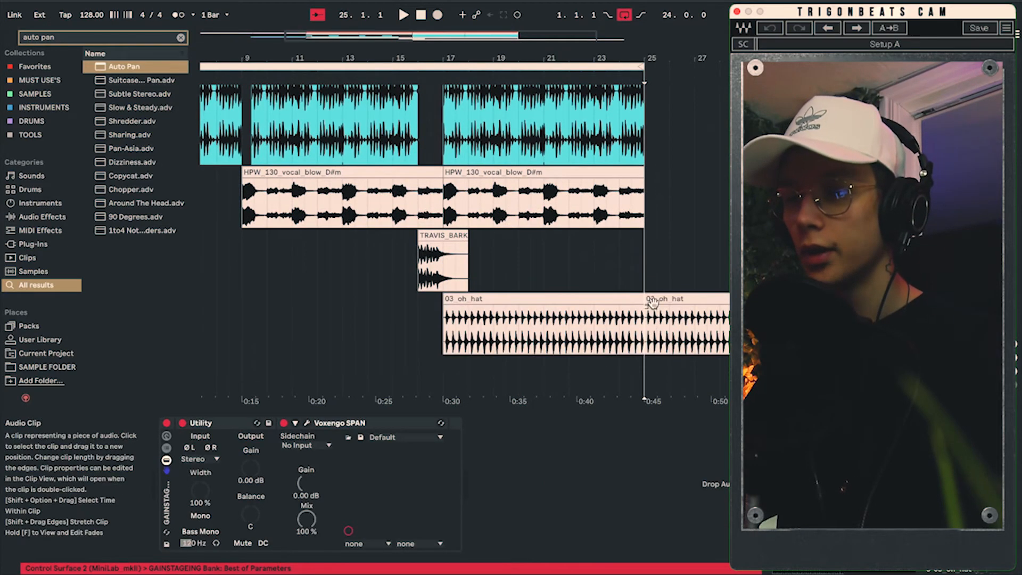
left_click(651, 300)
key("Delete")
left_click(530, 299)
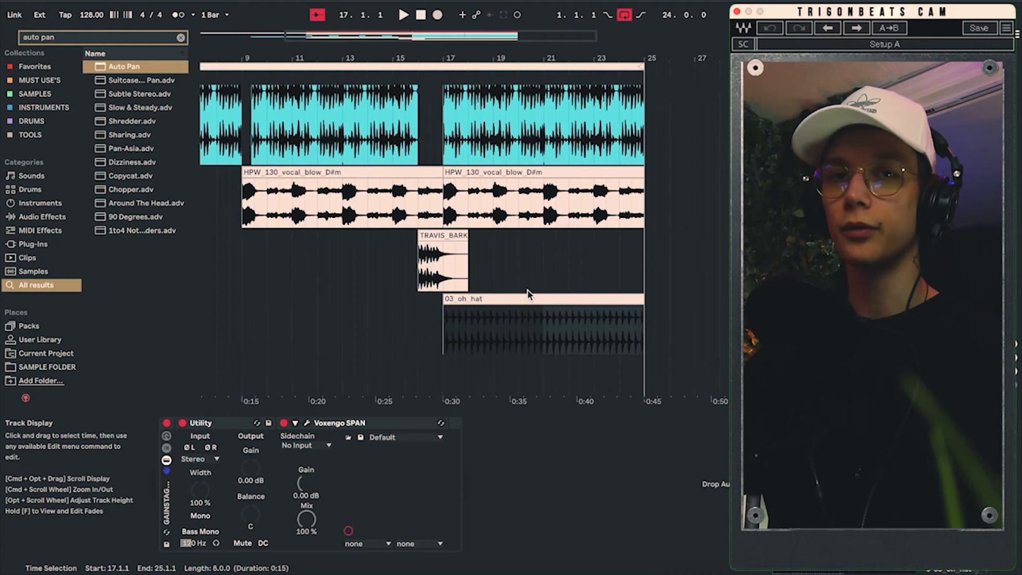